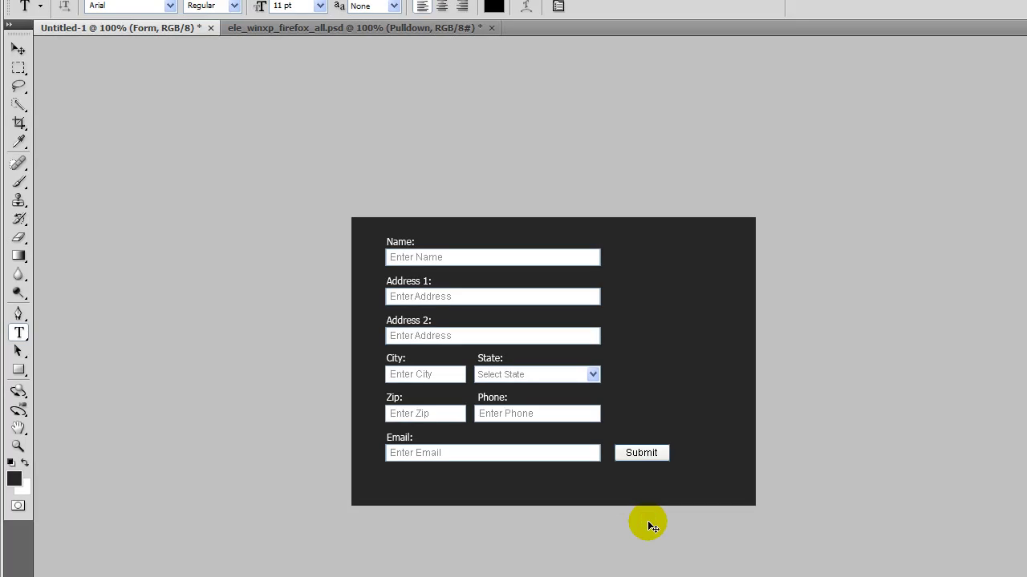
- Add three new empty layers above the Form group for redesigning the Submit button
drag(648, 518, 433, 123)
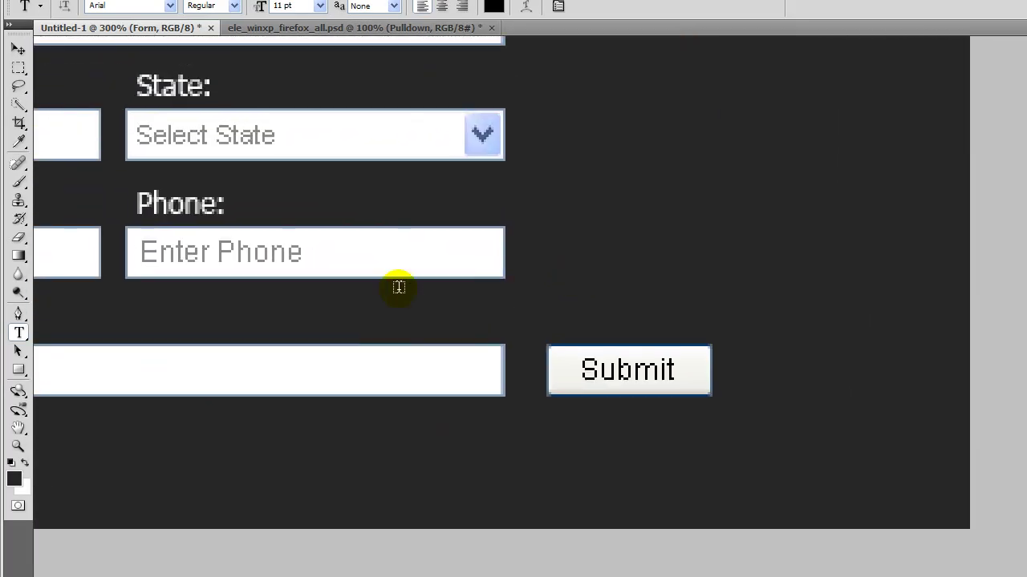
key(ctrl+plus)
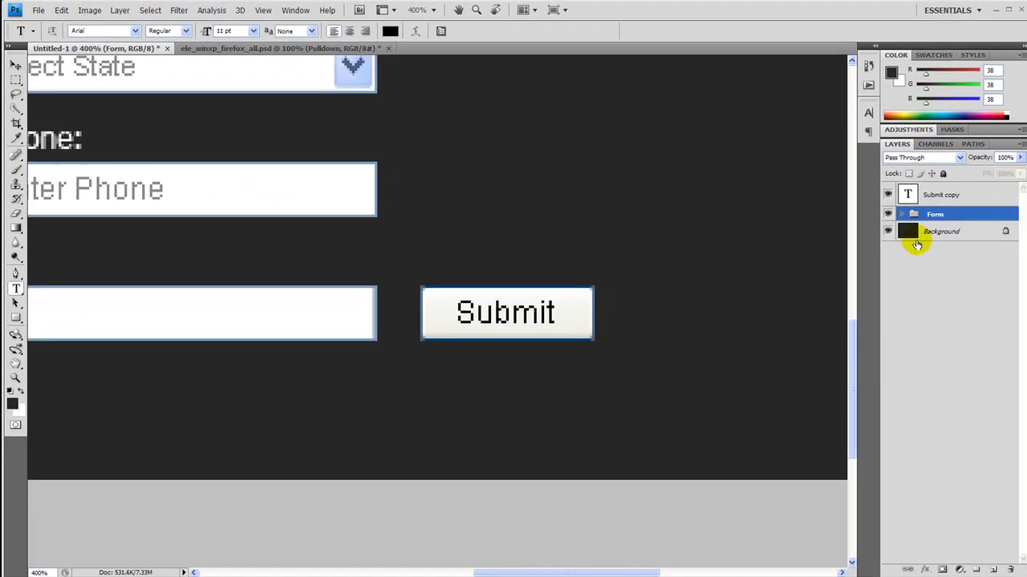
click(1002, 574)
click(1002, 574)
click(1002, 573)
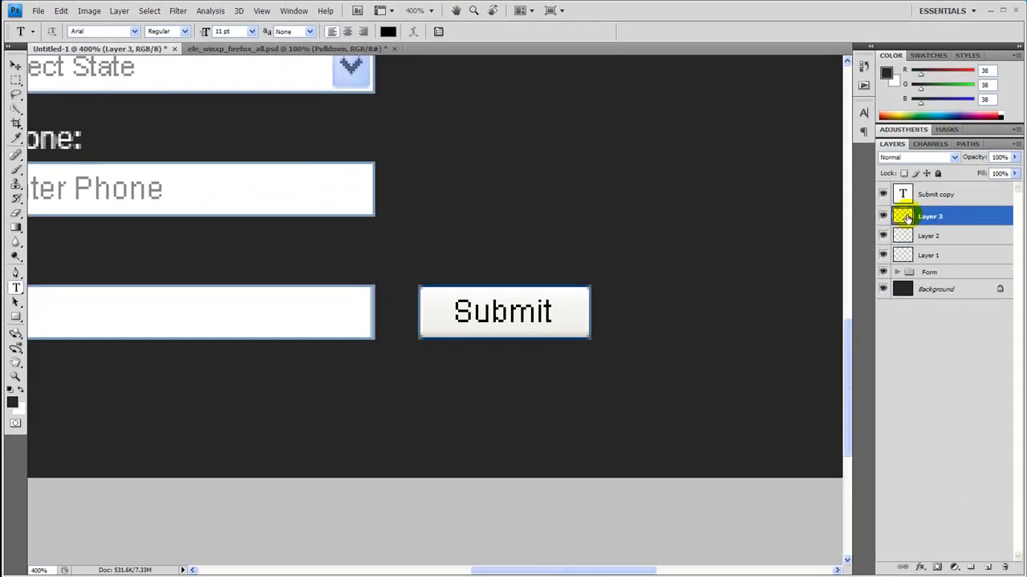
- On Layer 1, draw a rounded rectangle path with fully rounded ends exactly over the Submit button, using a 13.889 in corner radius
click(933, 255)
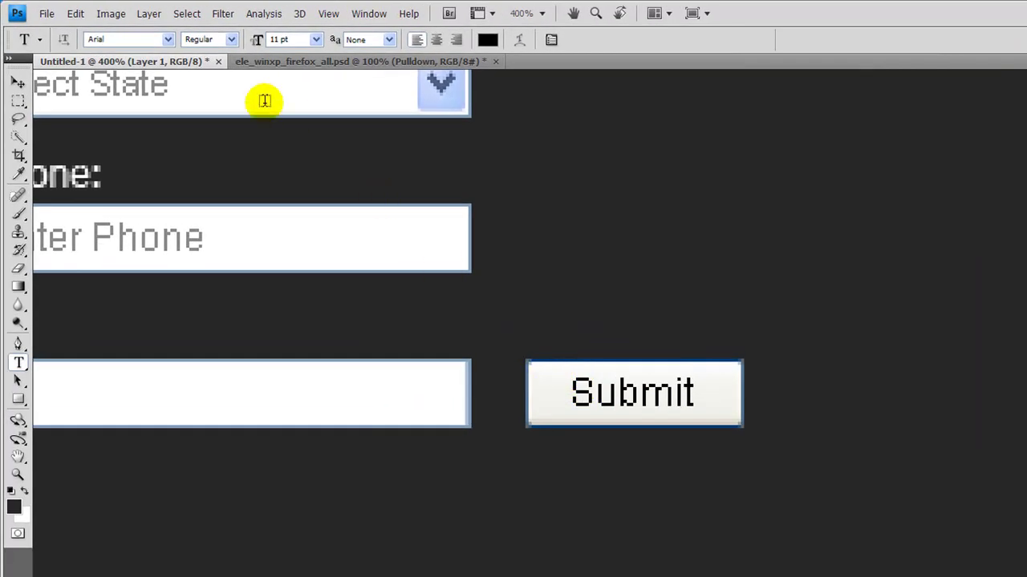
key(u)
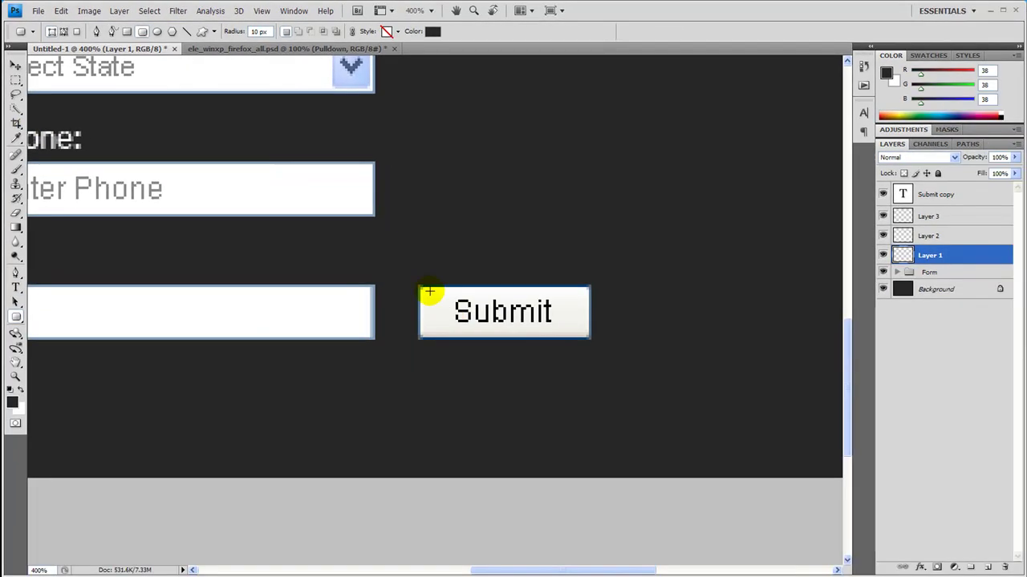
click(258, 31)
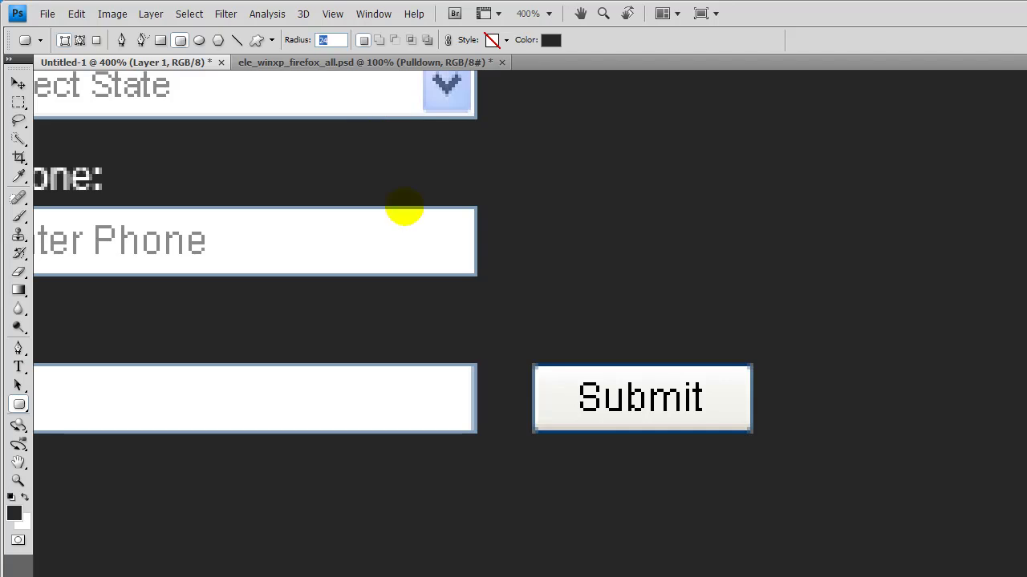
key(Return)
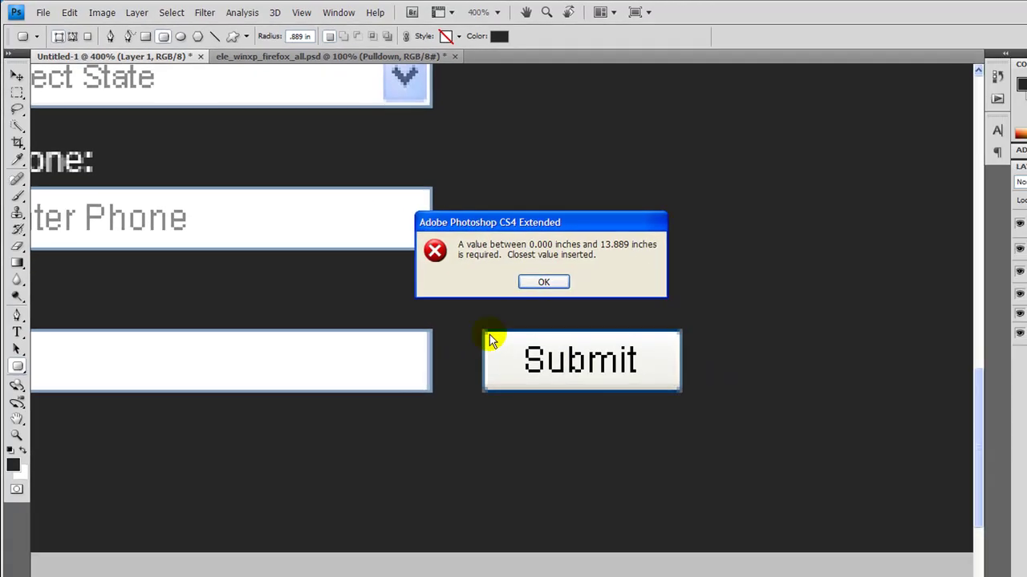
click(599, 301)
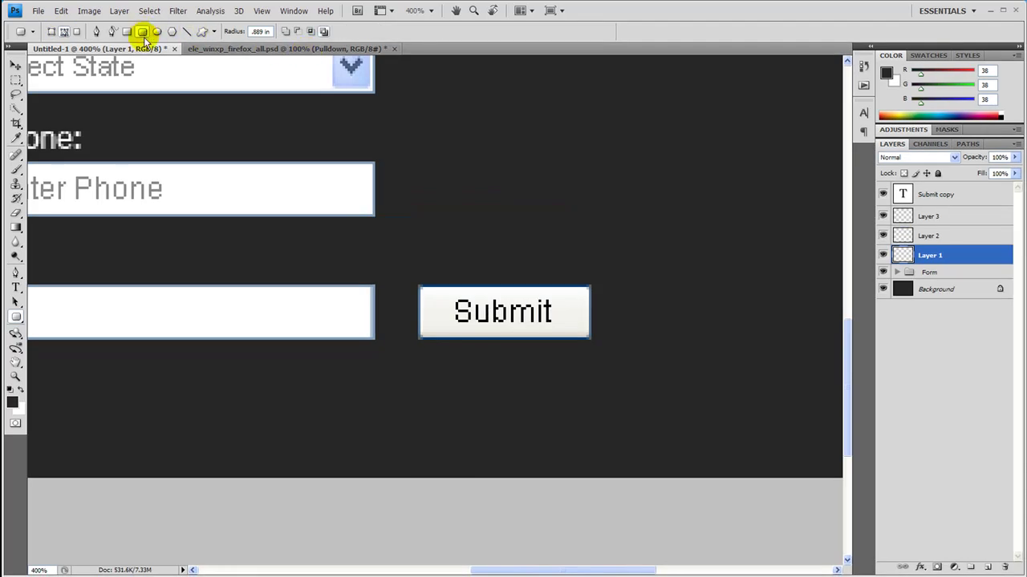
click(143, 34)
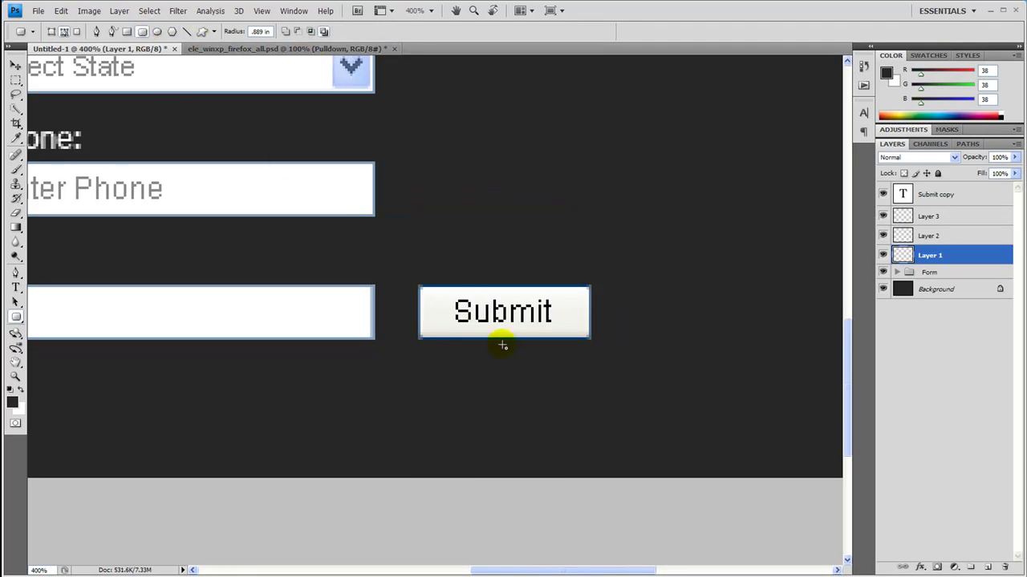
drag(418, 285, 592, 342)
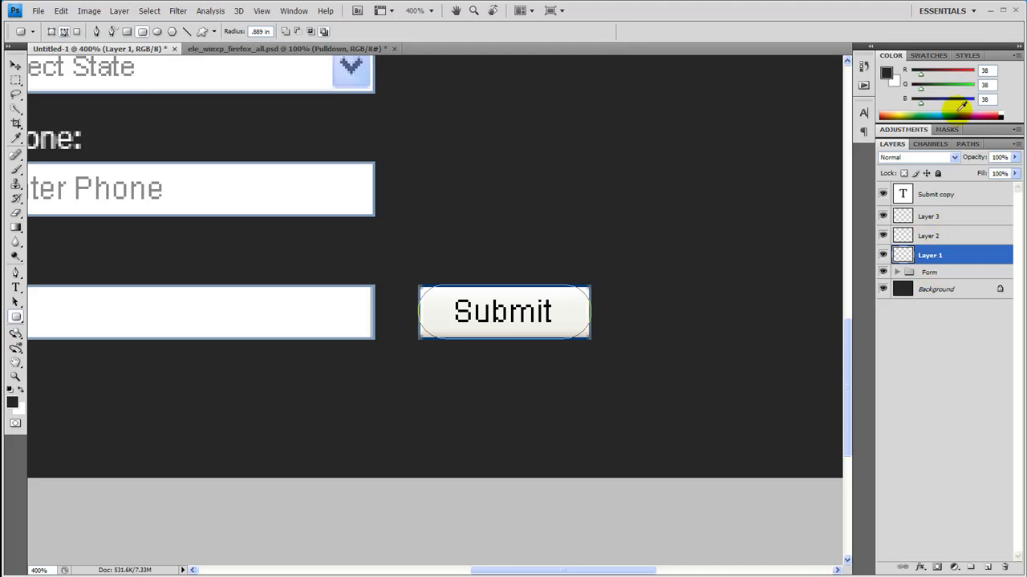
- Set the foreground color to the dark blue 09517b
click(967, 145)
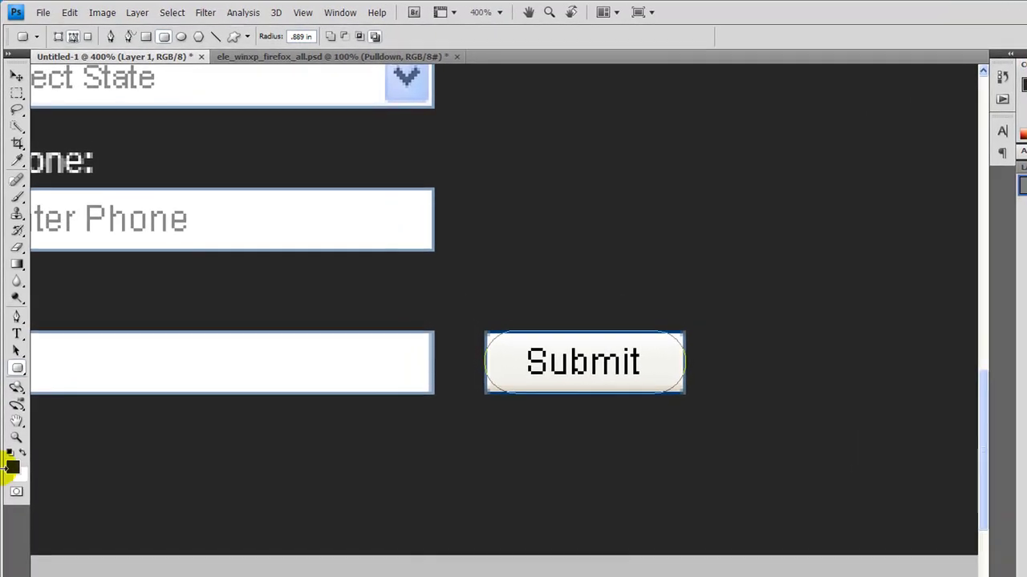
click(12, 404)
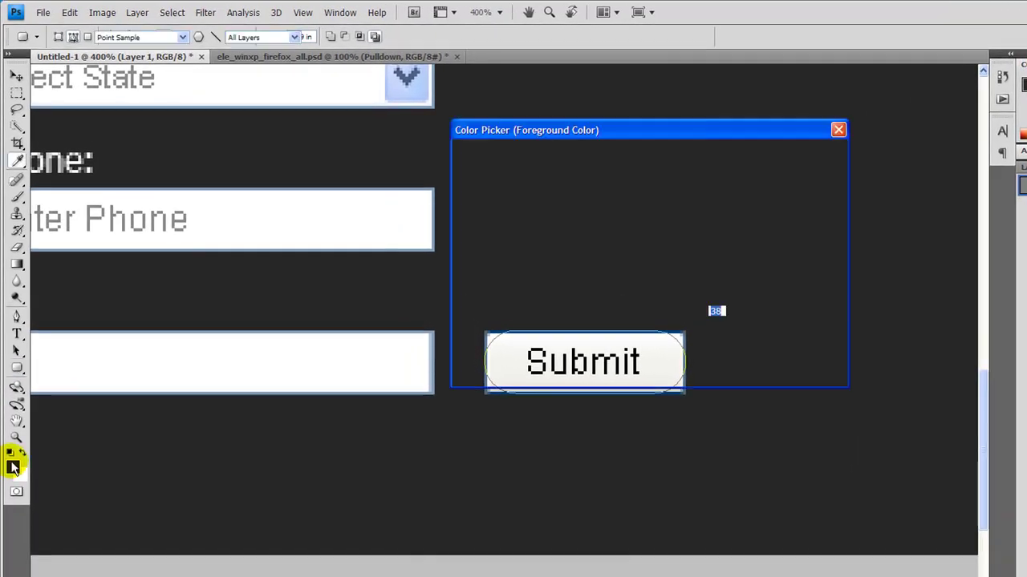
drag(670, 290, 668, 245)
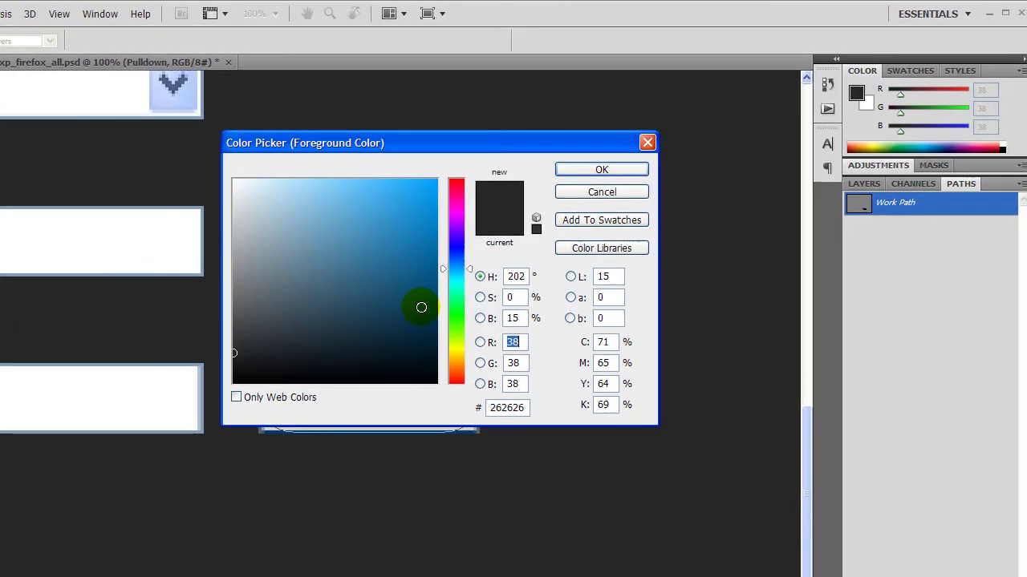
mouse_move(421, 307)
mouse_down()
mouse_move(408, 270)
mouse_move(423, 285)
mouse_up()
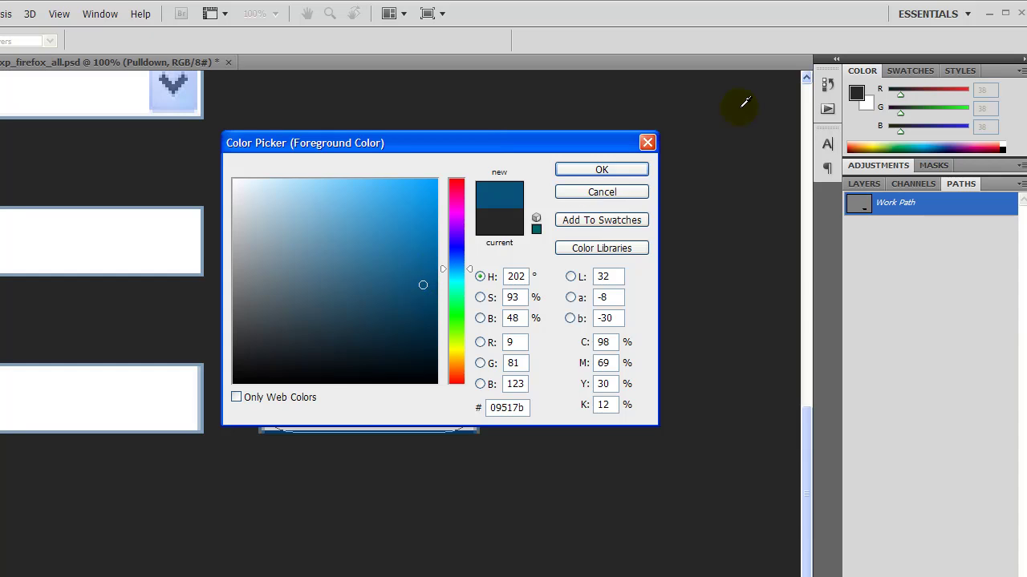
click(600, 172)
- Fill the rounded button path with the foreground color at 100% opacity in Normal mode, and delete the work path
right_click(940, 205)
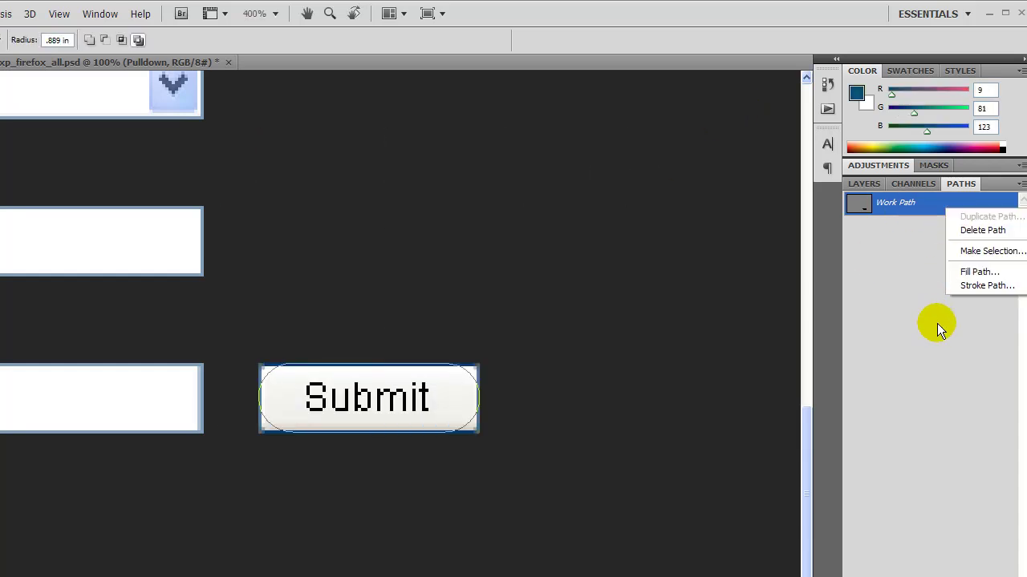
click(977, 273)
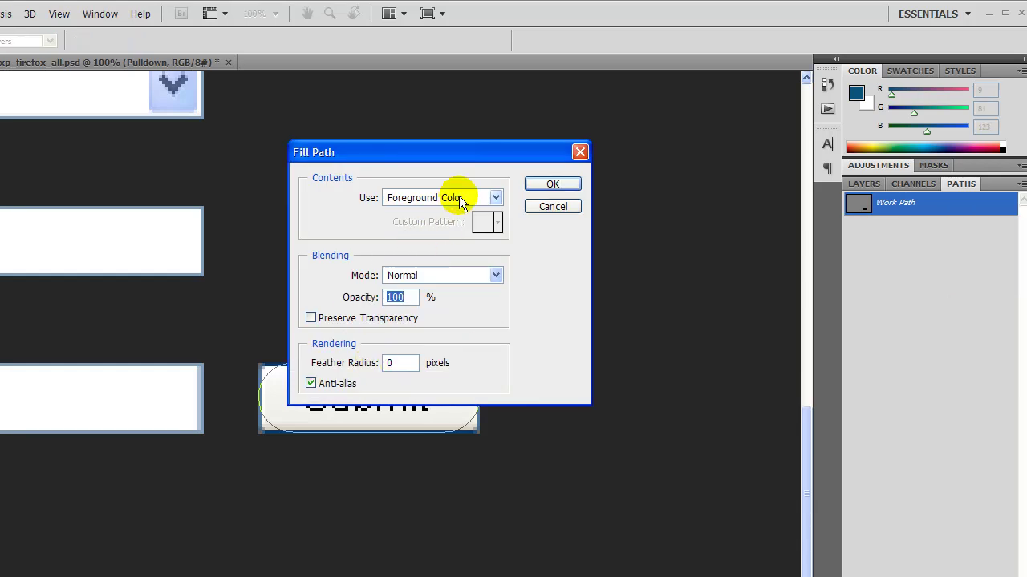
click(536, 187)
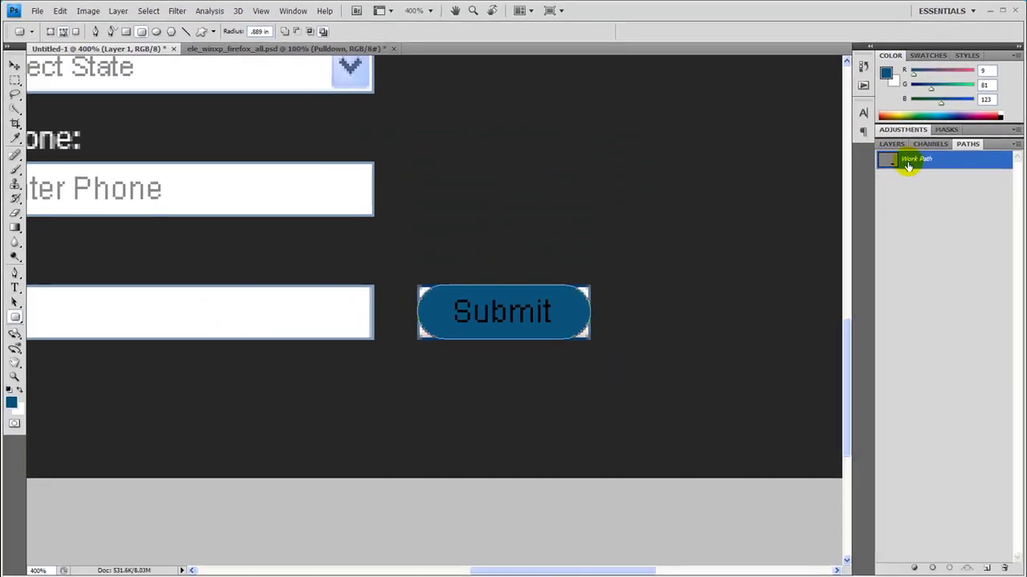
click(1004, 567)
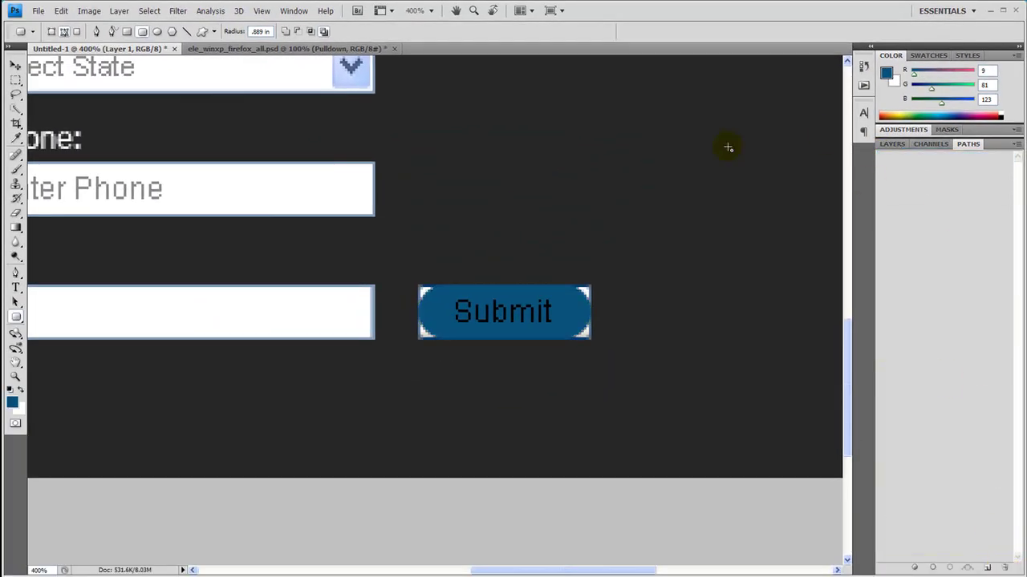
- On Layer 2, draw a closed Pen path with a wavy lower edge across the button's middle, enclosing its upper half and extending past both ends
click(892, 143)
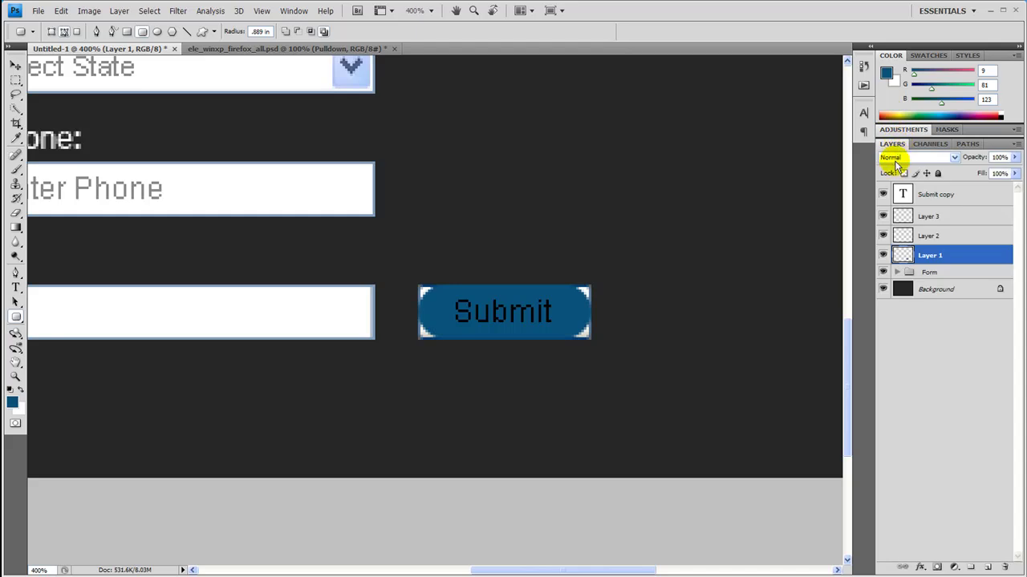
click(930, 236)
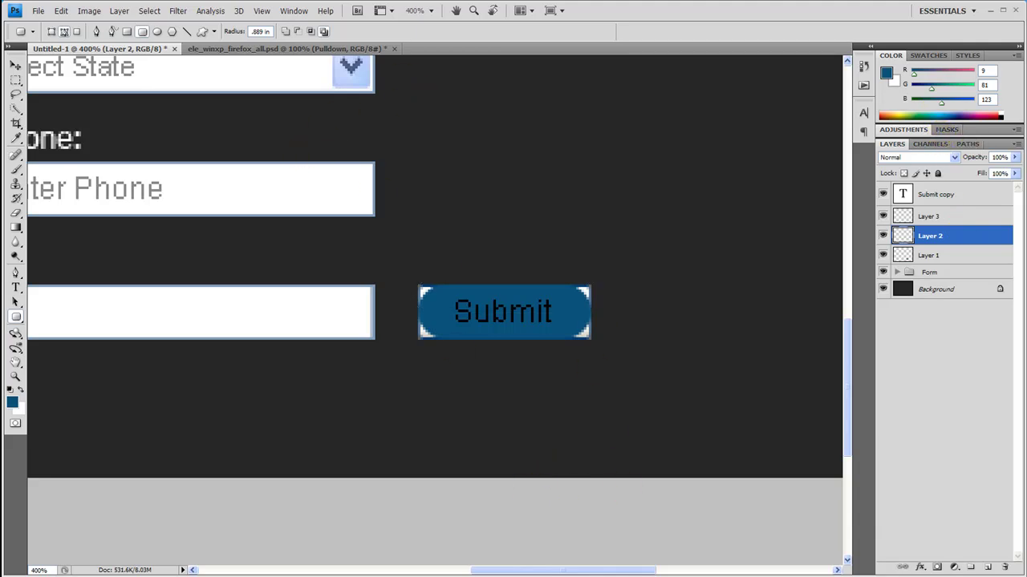
key(p)
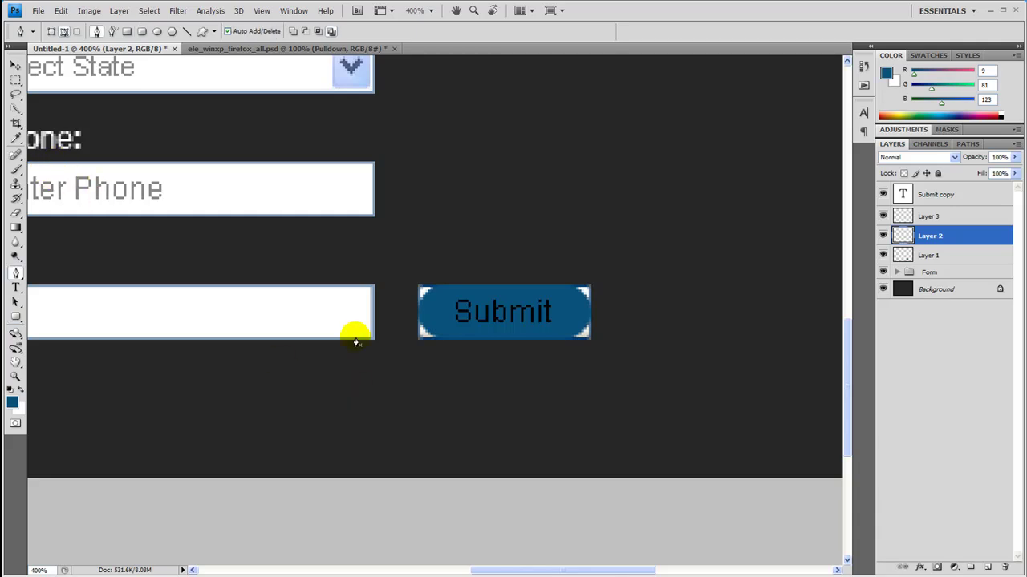
click(393, 316)
drag(487, 305, 503, 318)
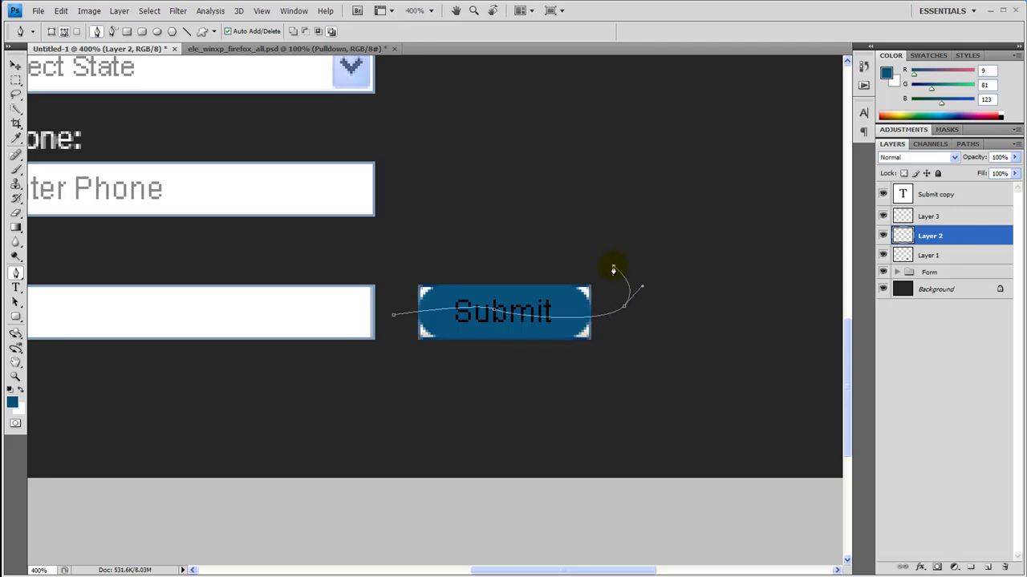
drag(395, 319, 428, 386)
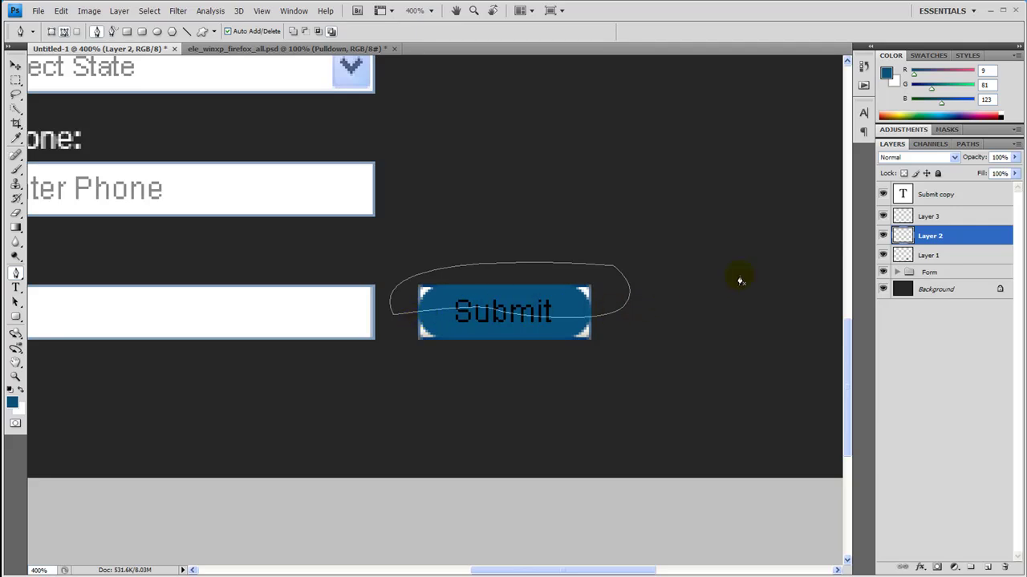
- Set the background color to a lighter, medium blue for the button highlight
click(966, 144)
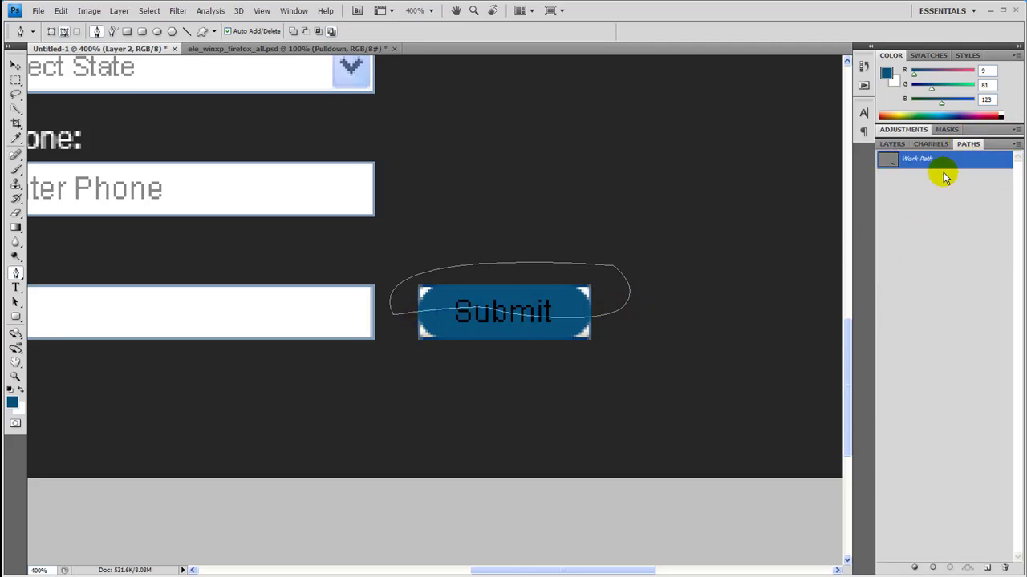
click(18, 413)
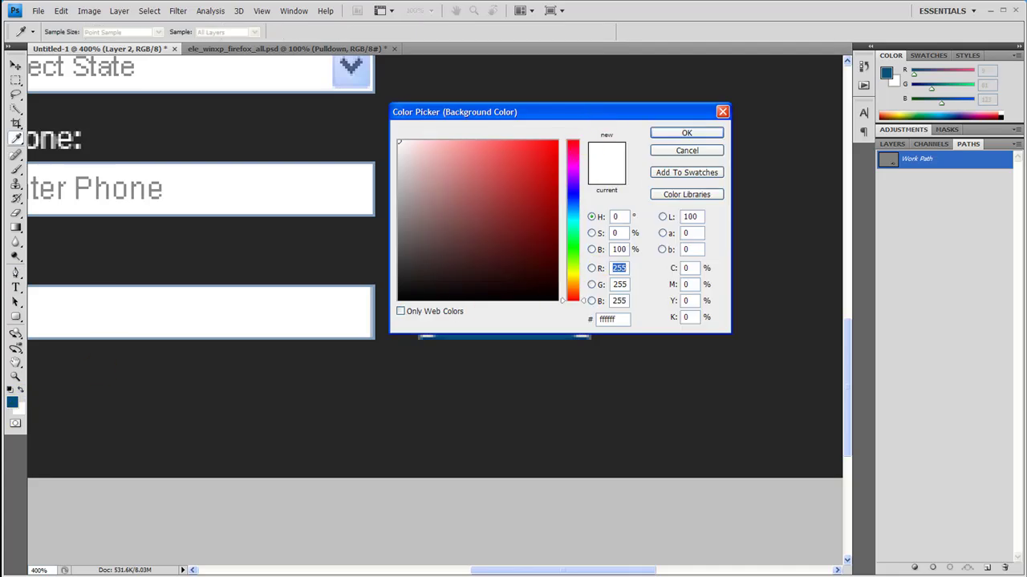
click(12, 401)
drag(543, 126, 529, 191)
click(705, 131)
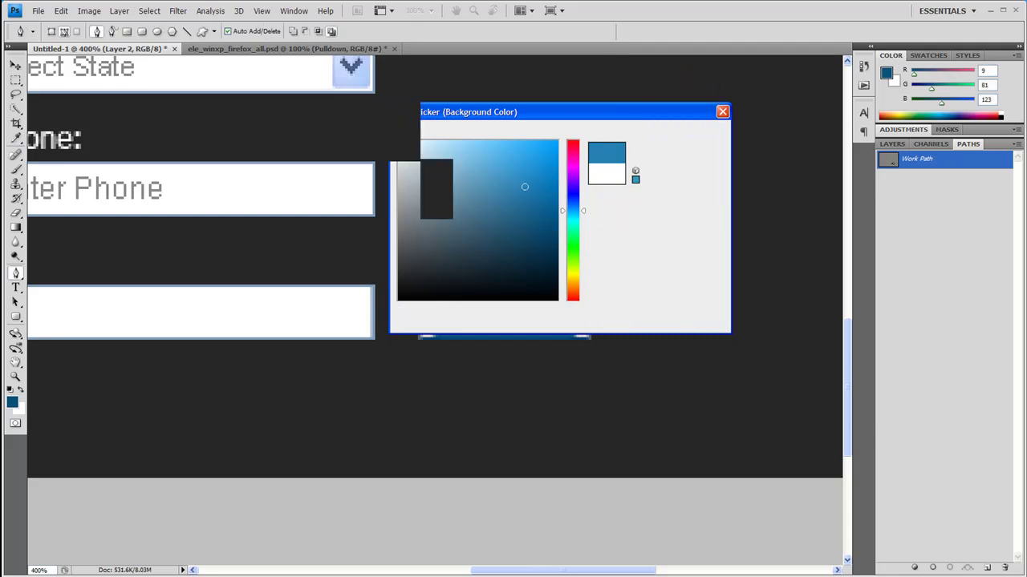
- Fill the wavy highlight path on Layer 2 with the background color, and delete the work path
right_click(940, 159)
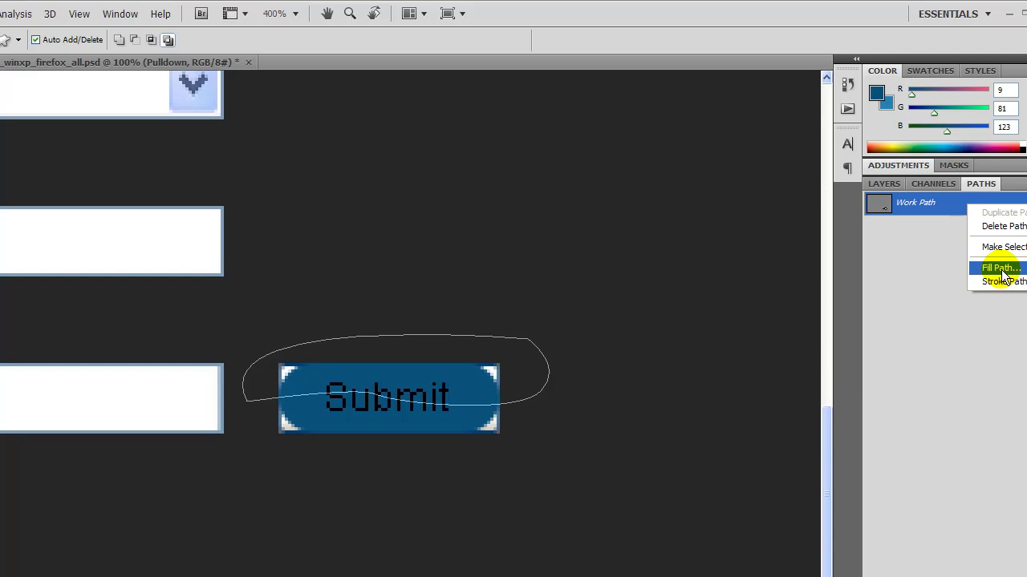
click(1000, 270)
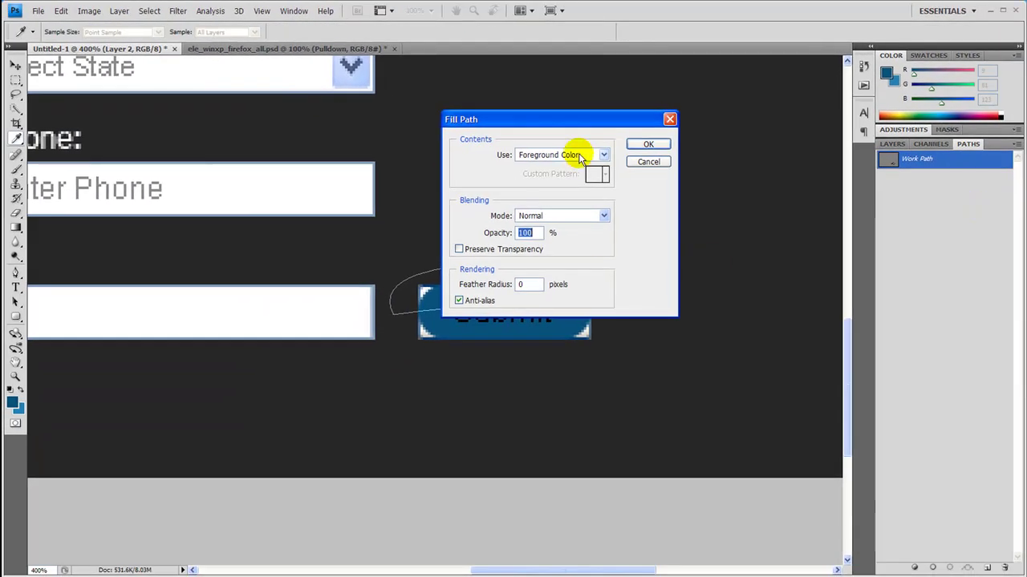
click(581, 158)
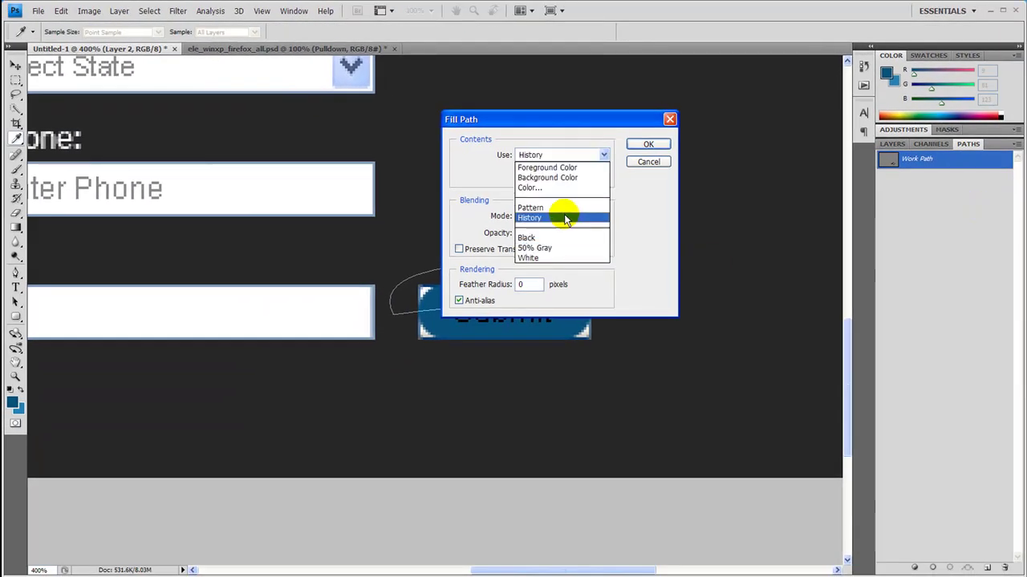
click(575, 176)
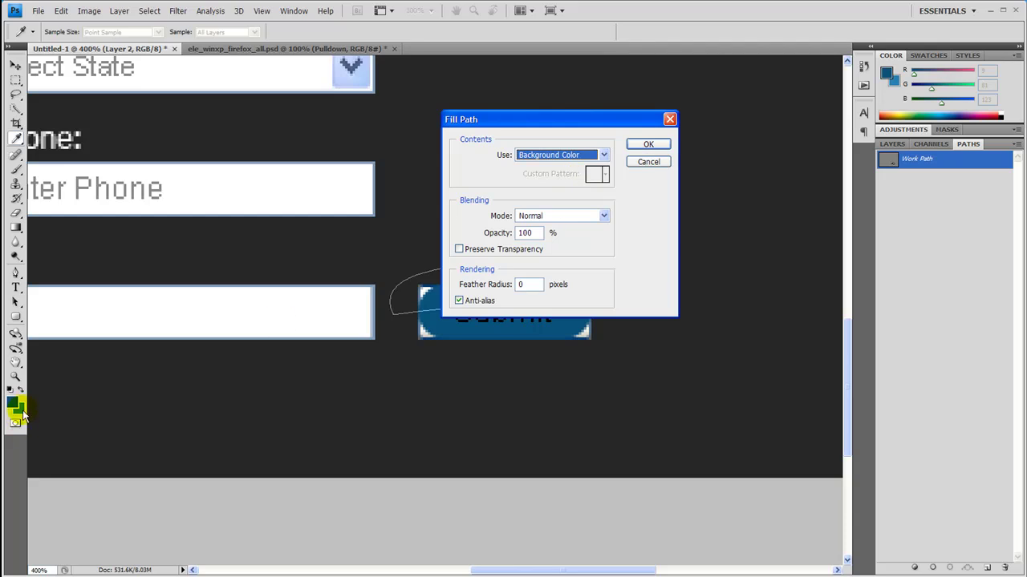
click(649, 145)
drag(940, 158, 1006, 568)
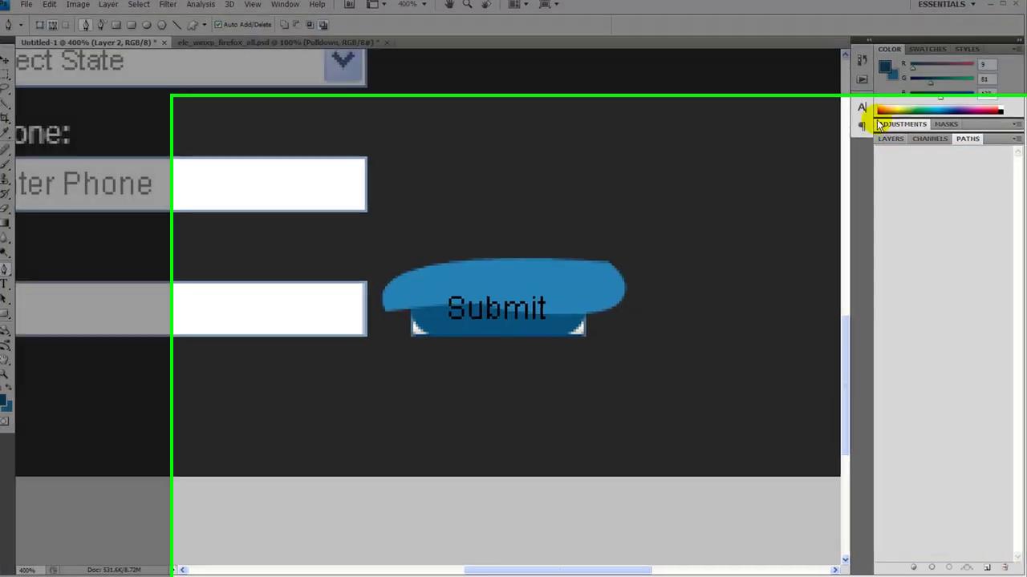
- Trim the Layer 2 highlight to the rounded shape of Layer 1 by deleting everything outside that outline, and clear the selection
click(892, 143)
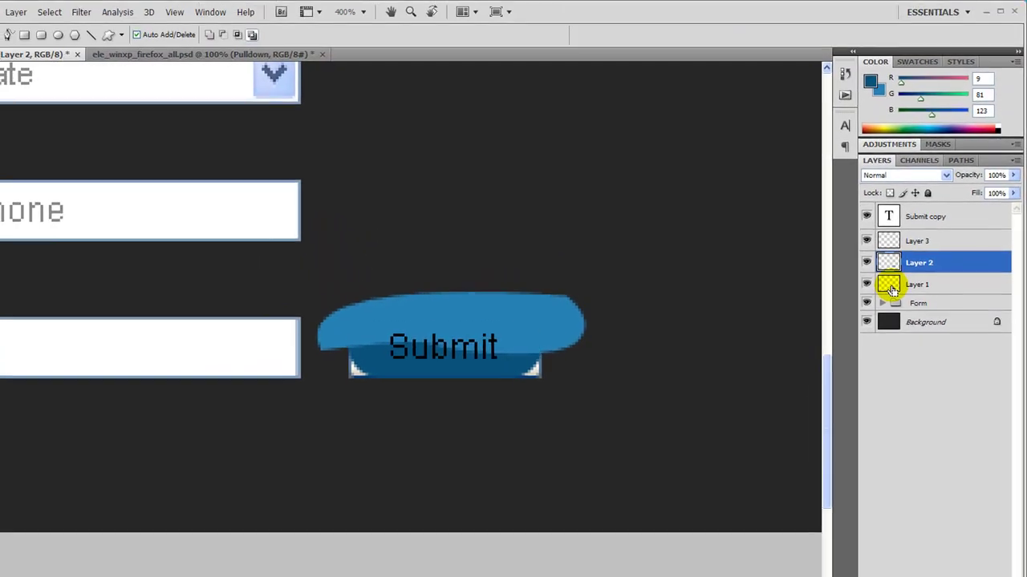
ctrl+click(878, 190)
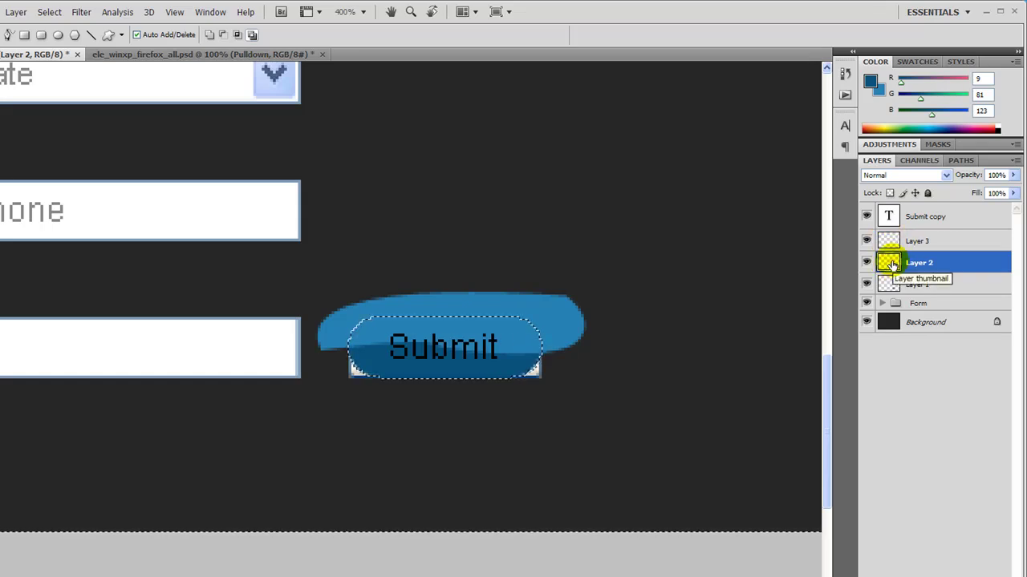
key(Delete)
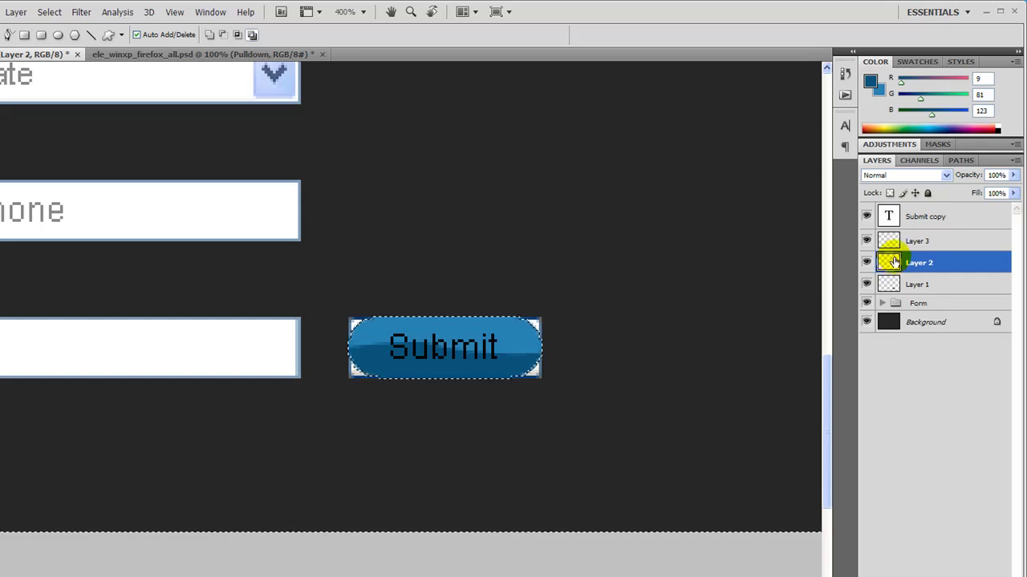
key(ctrl+d)
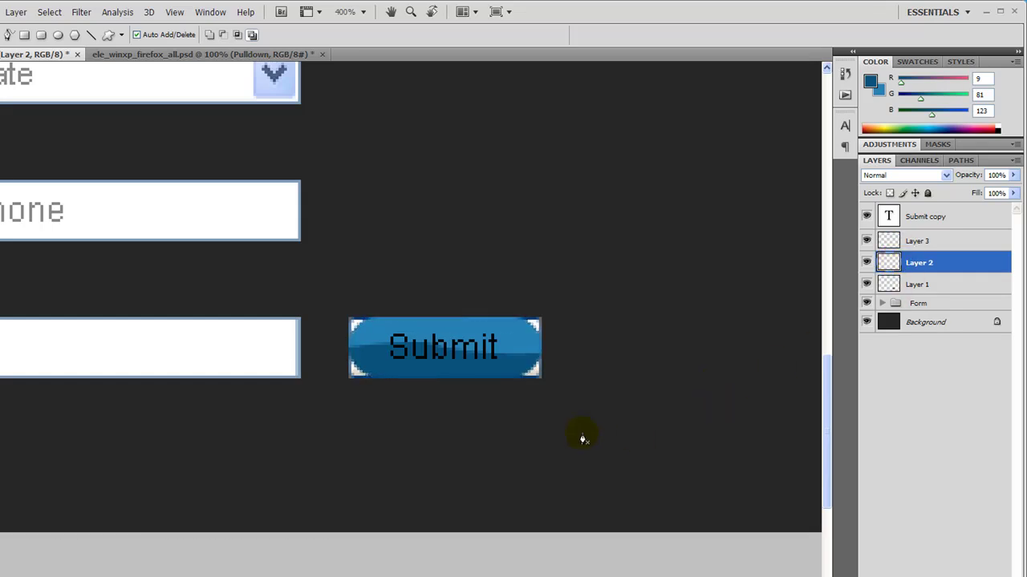
- Hide the original Button group inside the Form group so its white corners no longer show behind the new button
click(866, 303)
click(868, 302)
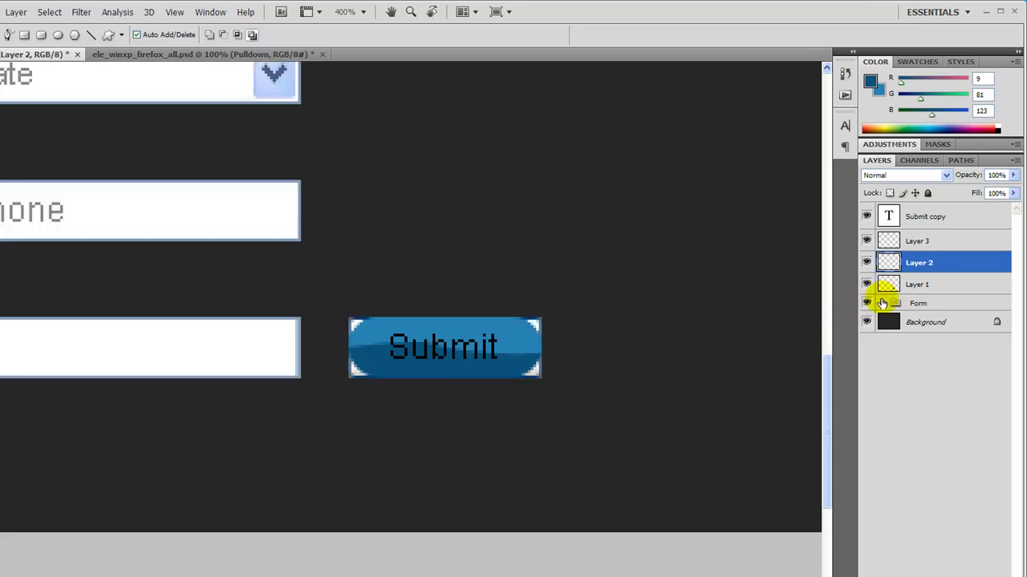
click(881, 303)
scroll(930, 401, down, 3)
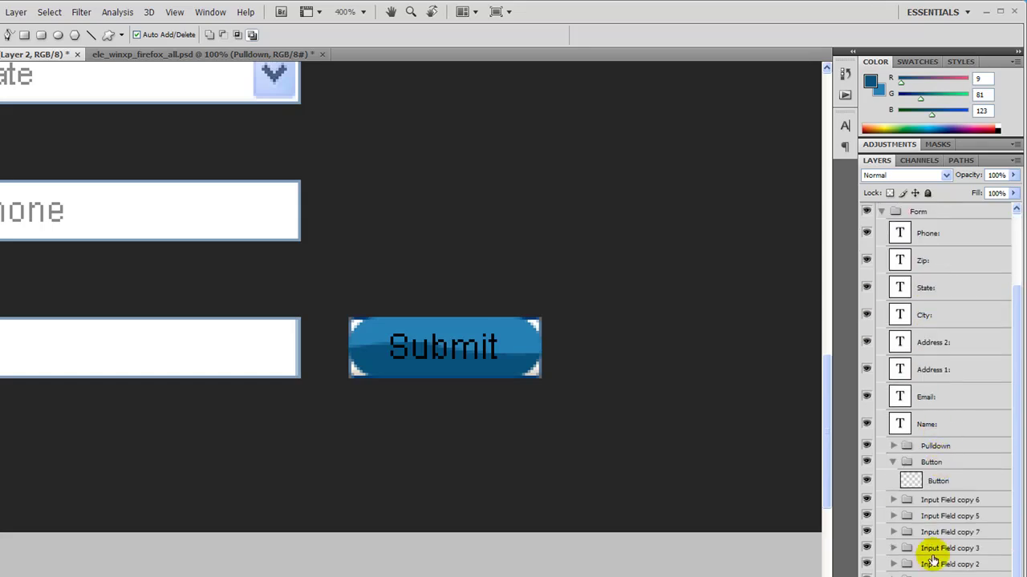
click(894, 465)
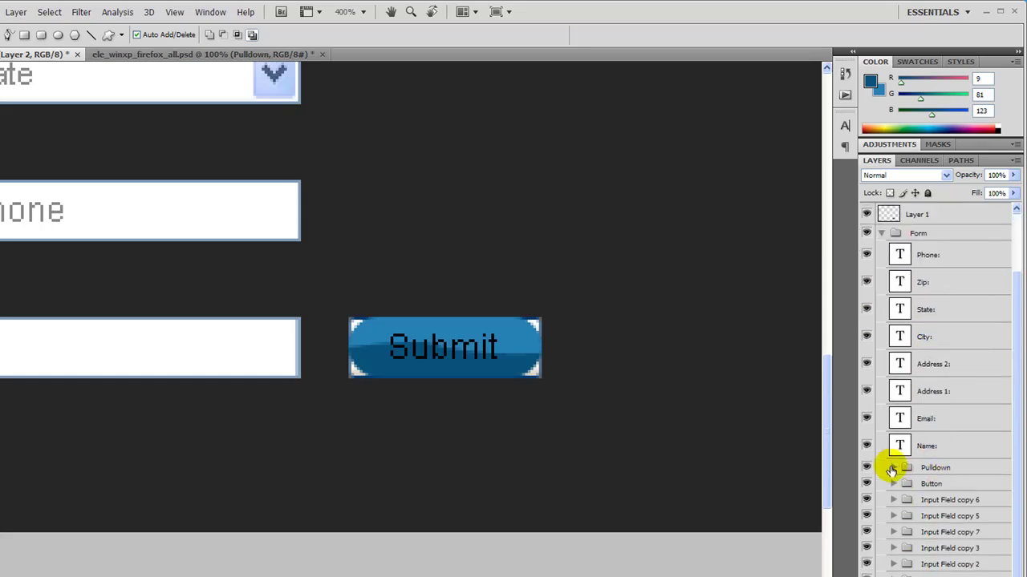
click(866, 482)
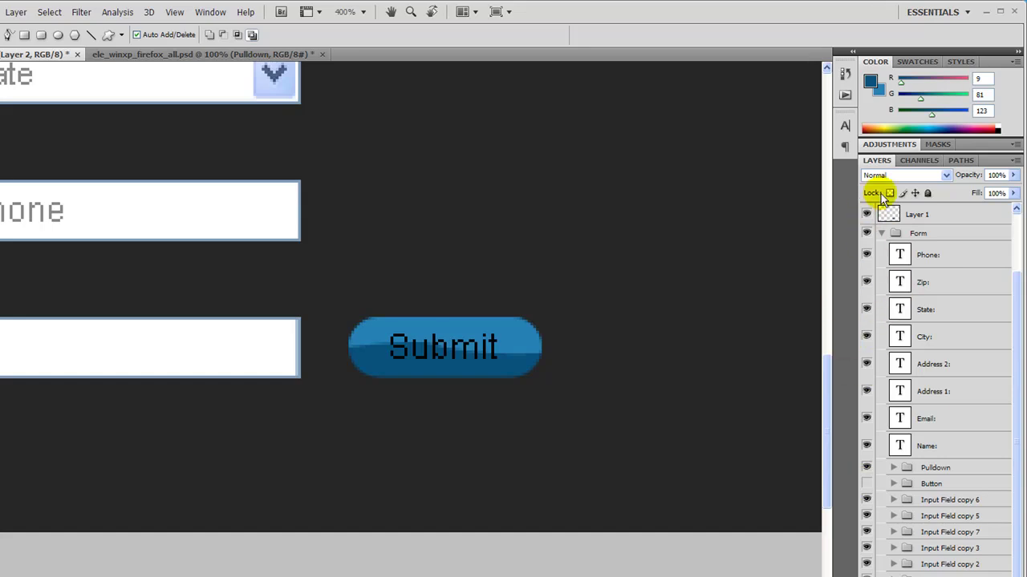
click(881, 233)
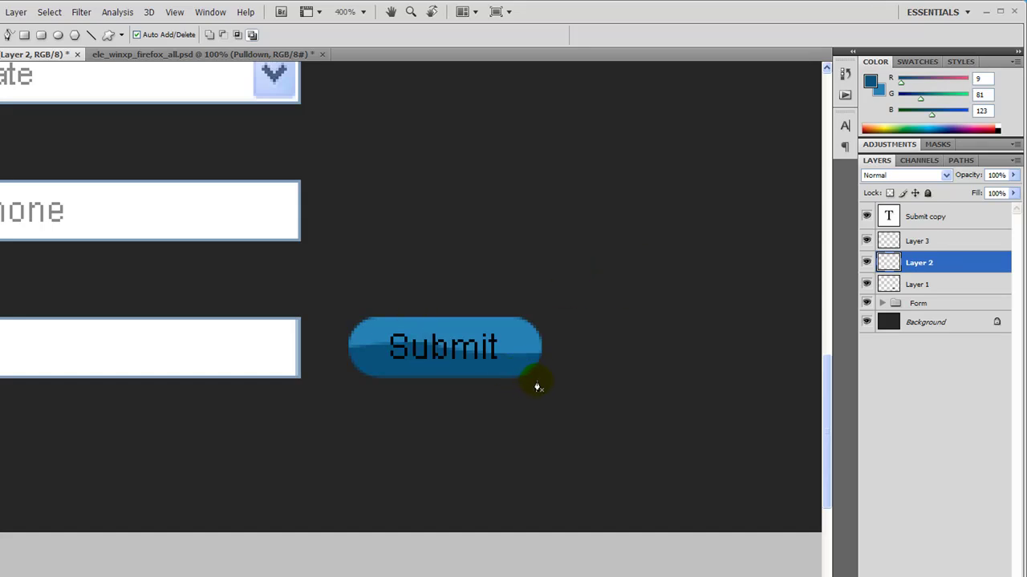
- Rename Layer 1, the dark blue button base, as "Bottom Color"
click(967, 290)
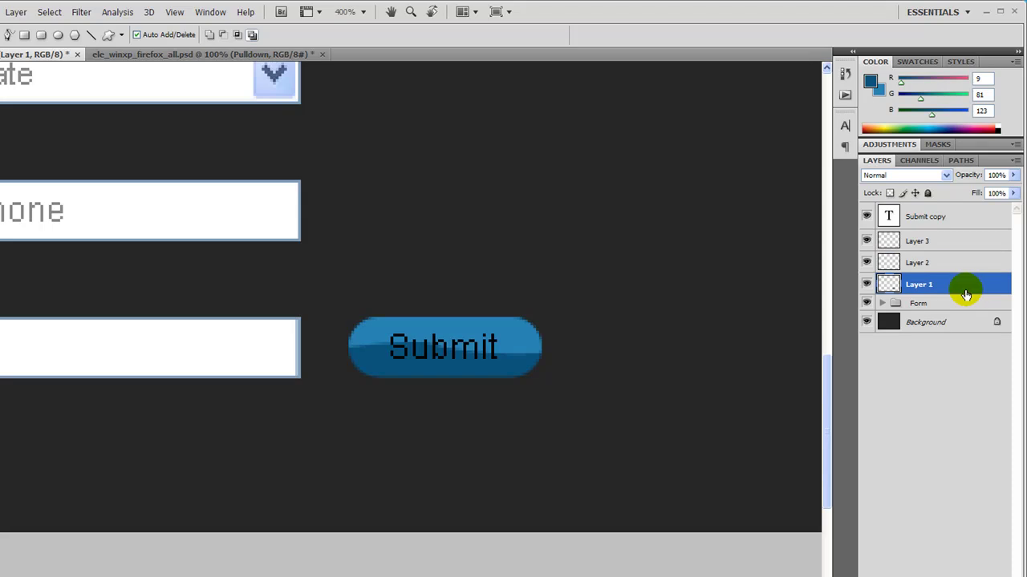
double_click(886, 284)
click(776, 233)
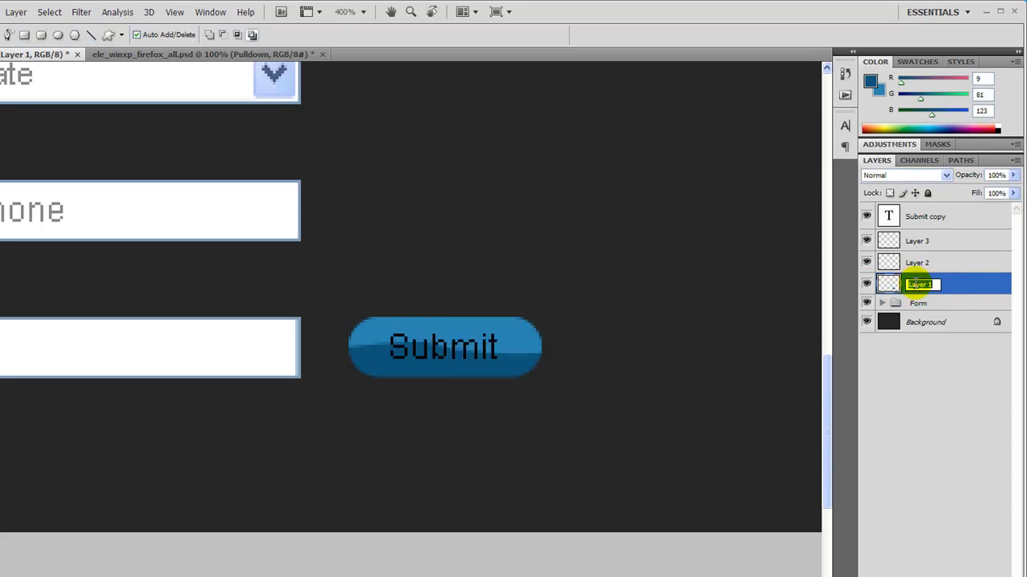
click(915, 284)
text(Bottom Color)
key(Return)
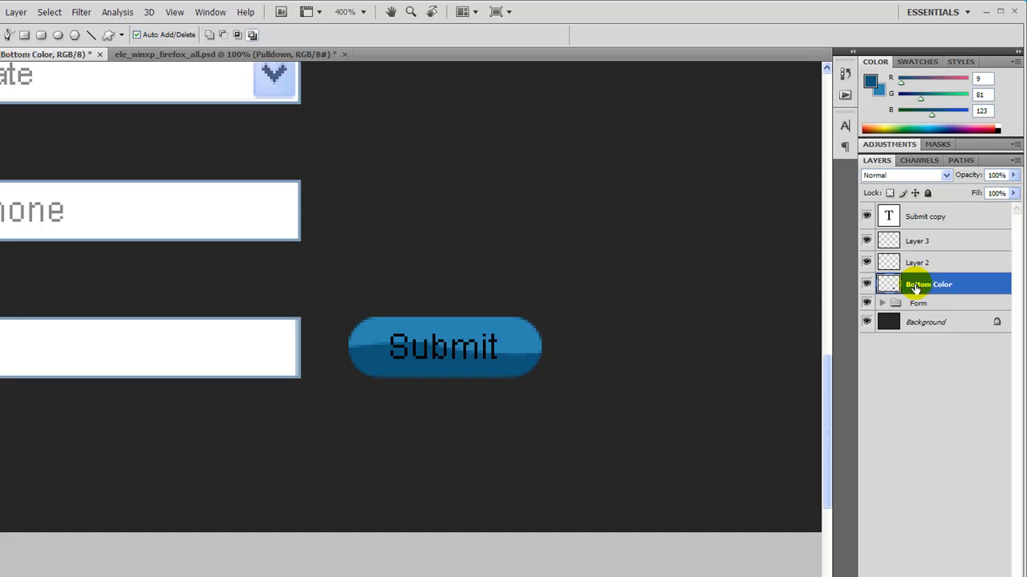
- Rename Layer 2, the lighter wavy highlight, as "Top Color"
double_click(917, 264)
text(T)
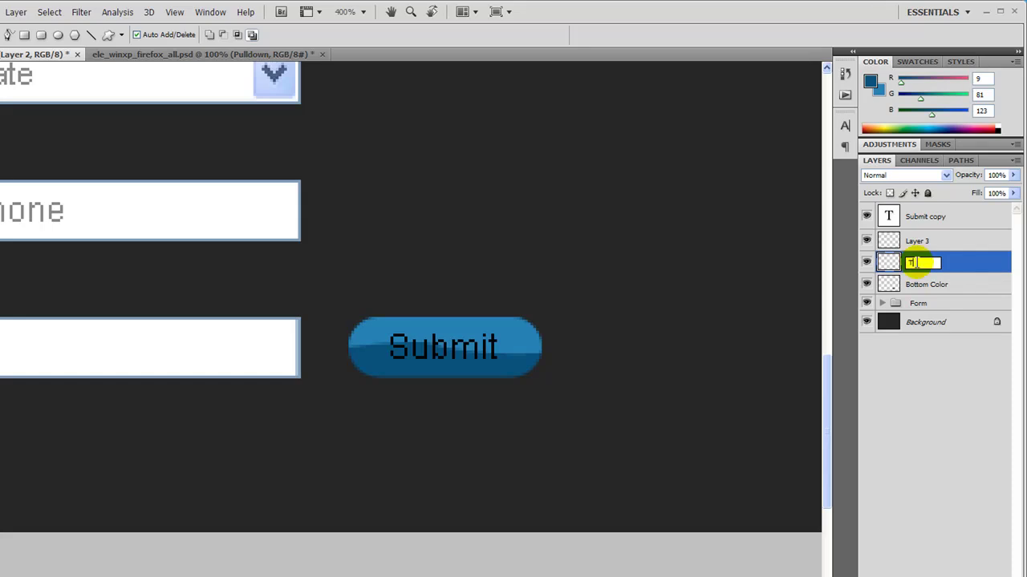
text(op Color)
key(Return)
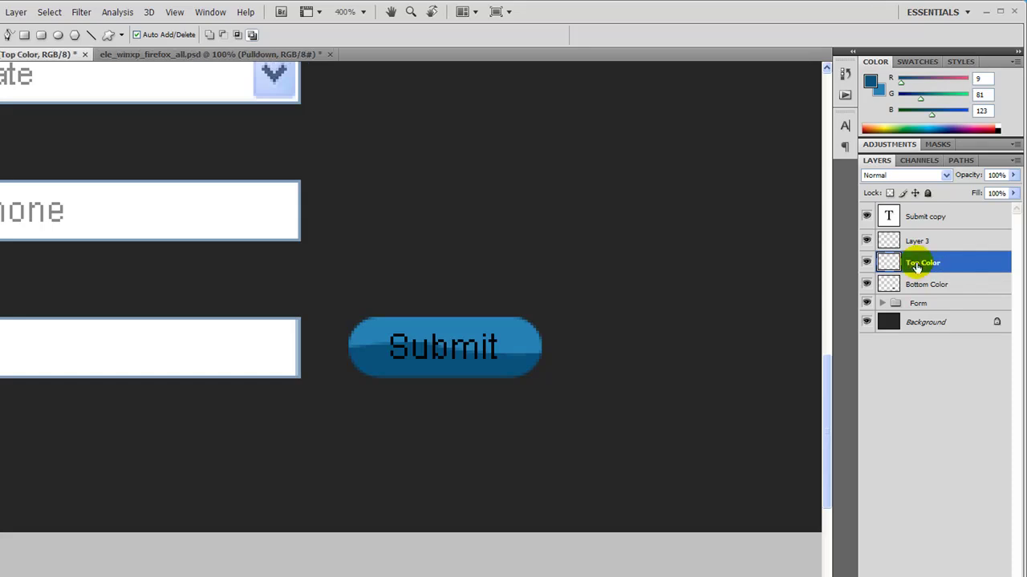
- Add a black Multiply drop shadow to the Bottom Color layer at 75% opacity, with 0 px distance and a slightly larger size
double_click(995, 283)
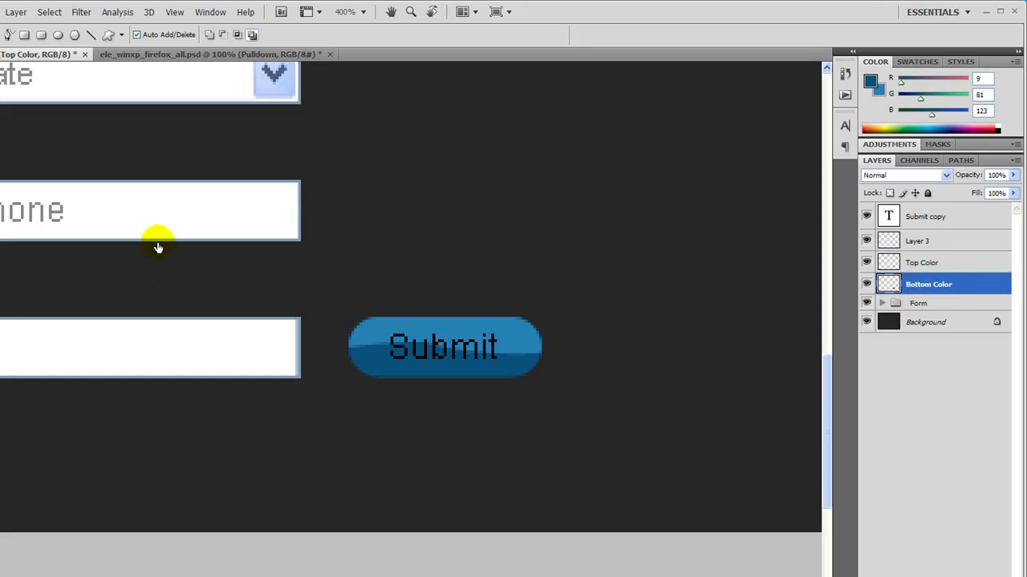
drag(529, 190, 697, 168)
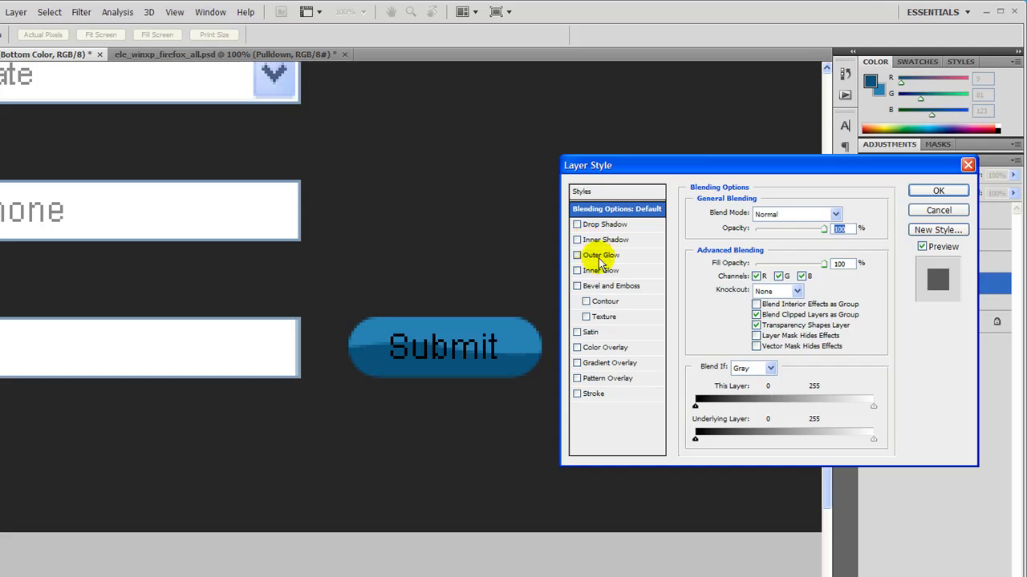
click(604, 225)
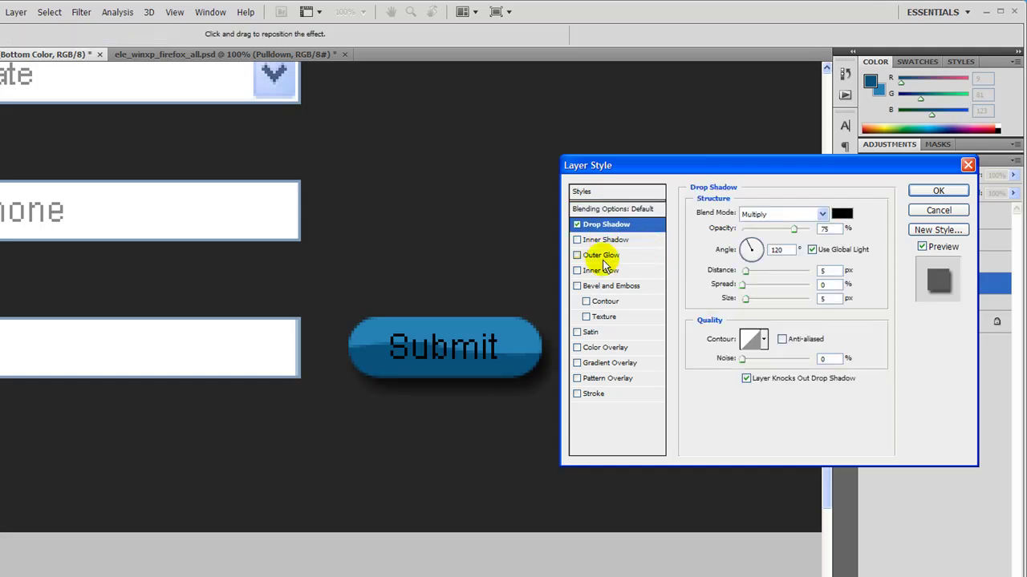
drag(744, 273, 737, 273)
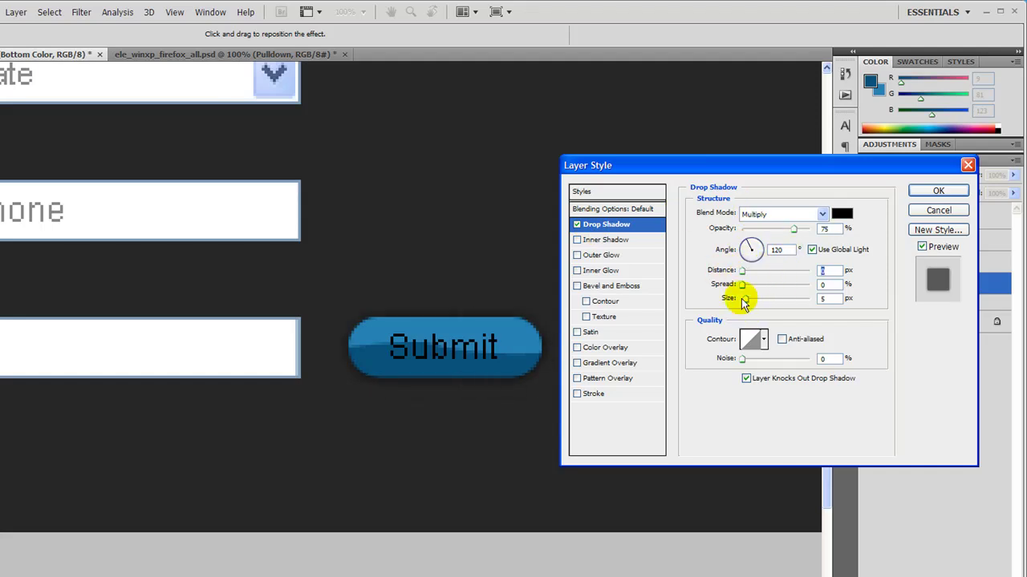
drag(743, 299, 754, 305)
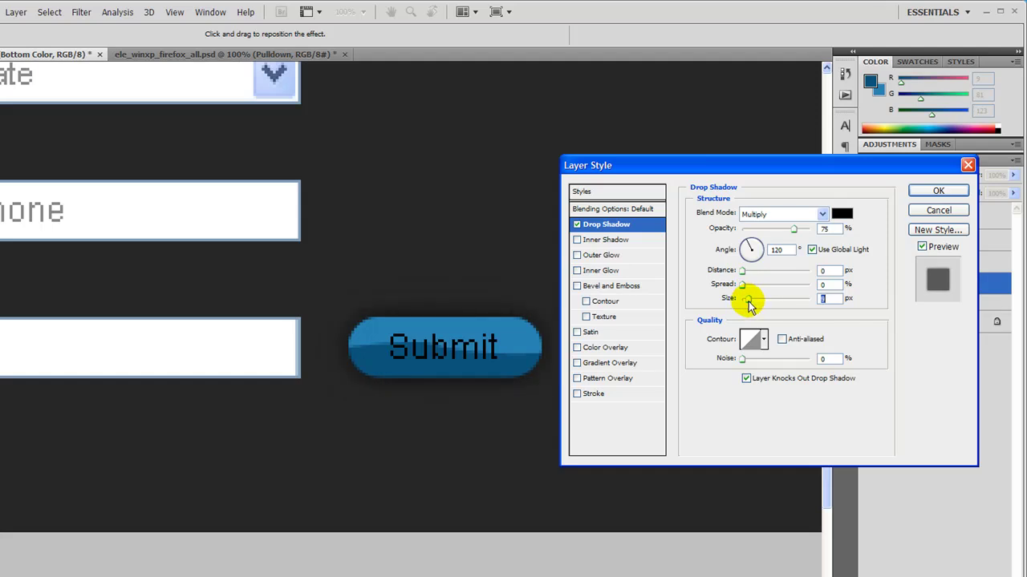
click(937, 191)
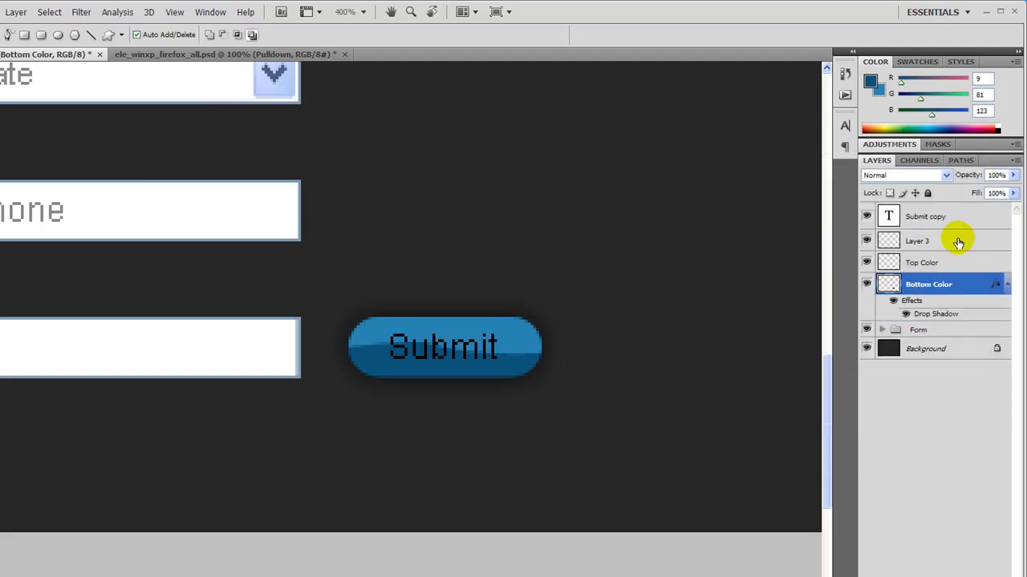
click(1005, 284)
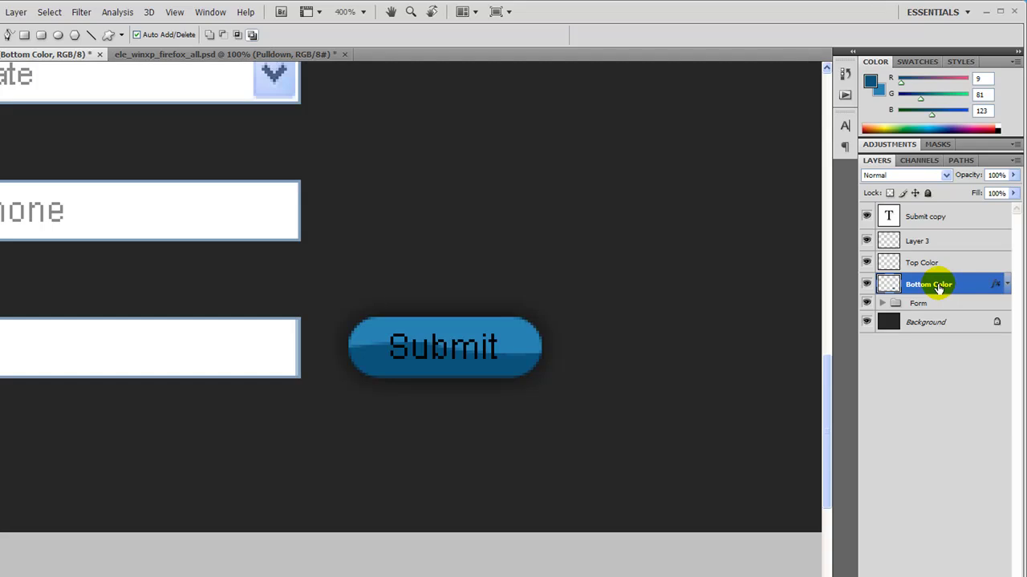
- Duplicate the Bottom Color layer and place the copy directly above Layer 3, below the Submit text
drag(962, 286, 993, 576)
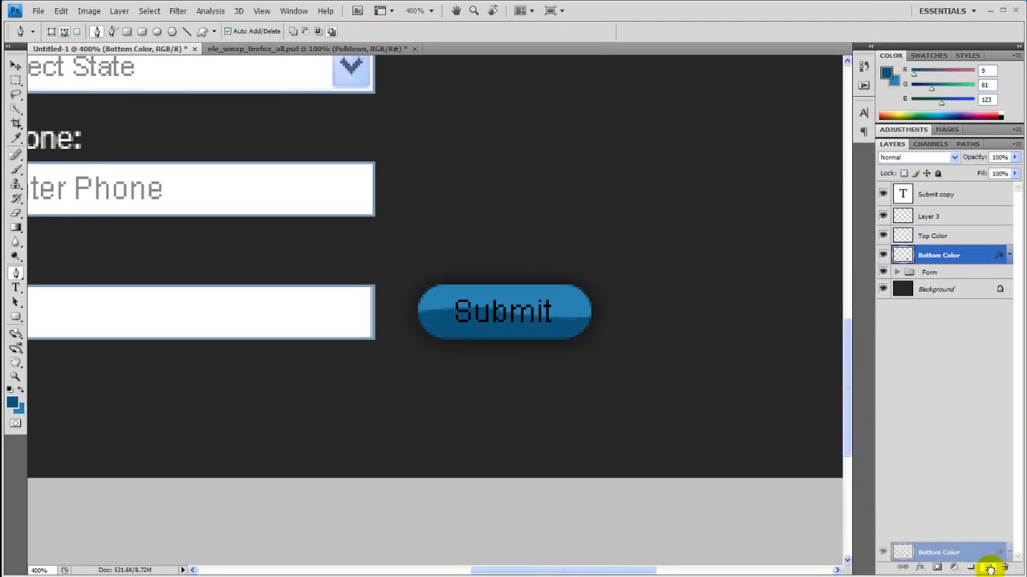
drag(990, 569, 990, 568)
drag(942, 255, 936, 207)
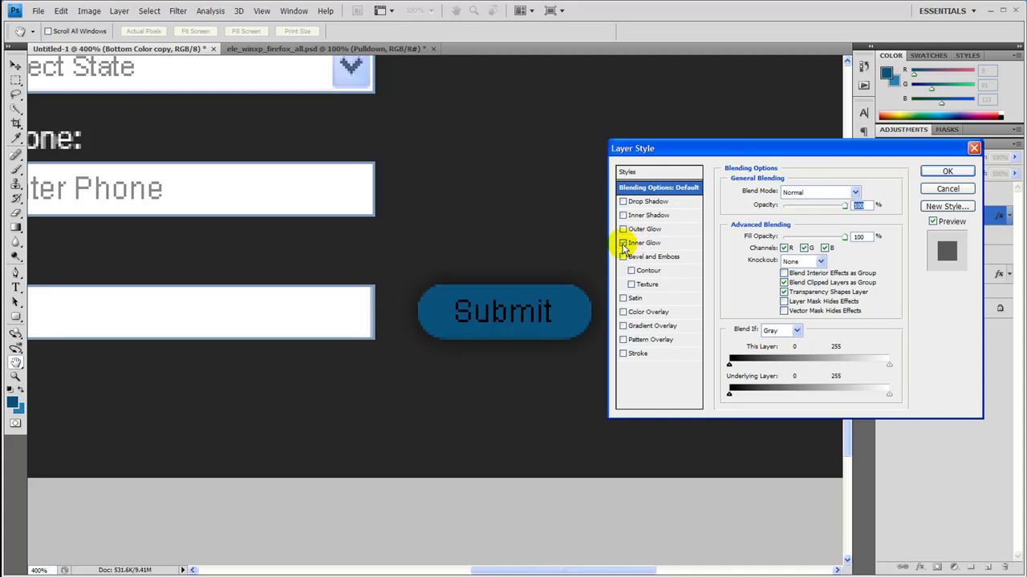
- Give the Bottom Color copy layer a light blue (#beedff) Screen inner glow at about 33% opacity, leaving its drop shadow off
click(623, 244)
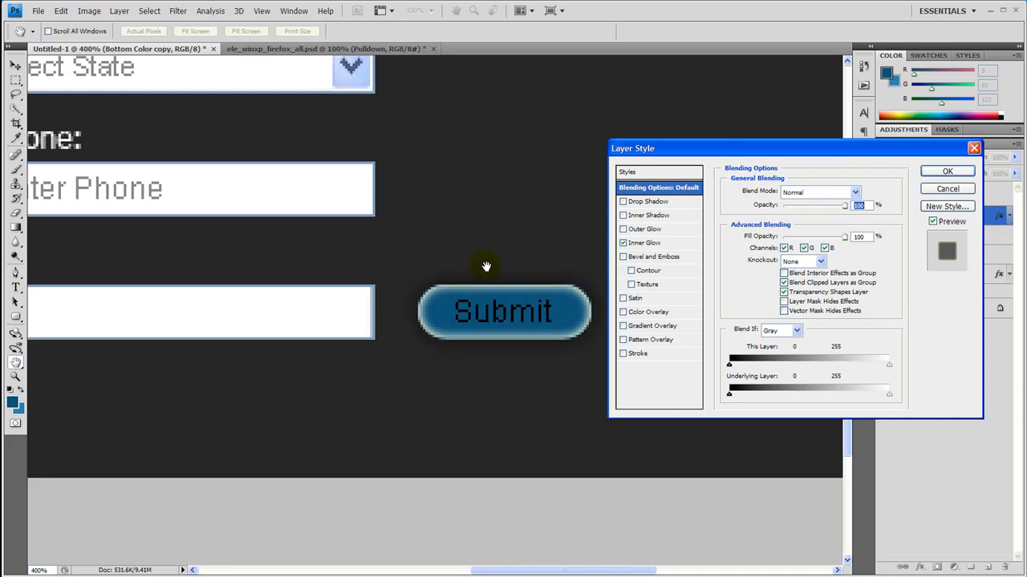
click(646, 243)
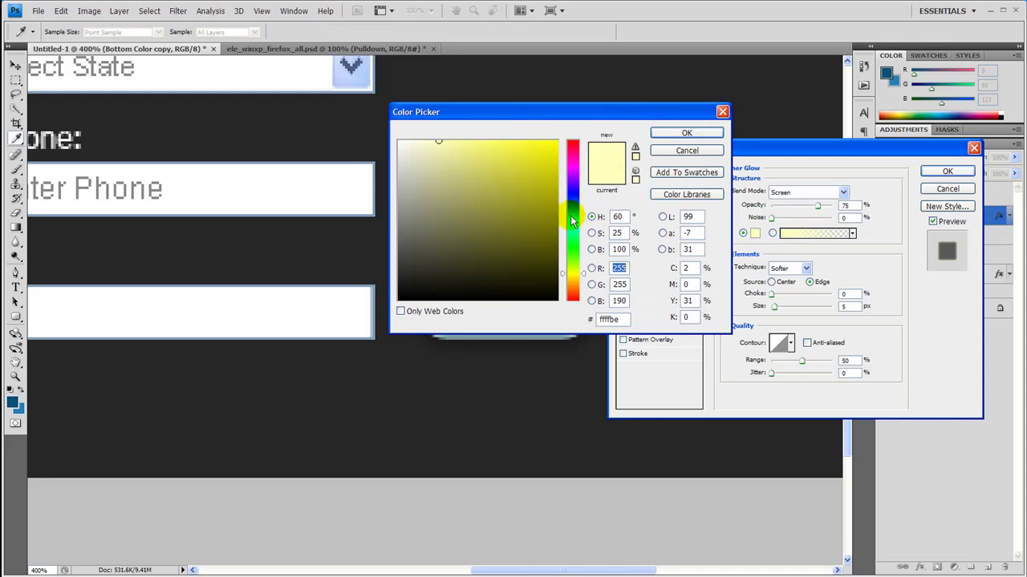
click(572, 213)
drag(601, 107, 828, 137)
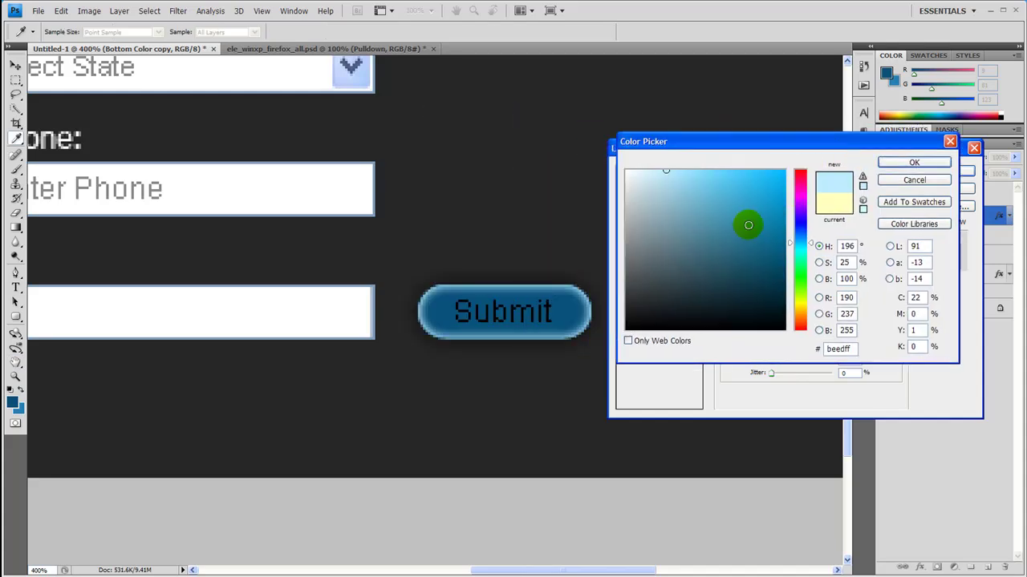
click(887, 162)
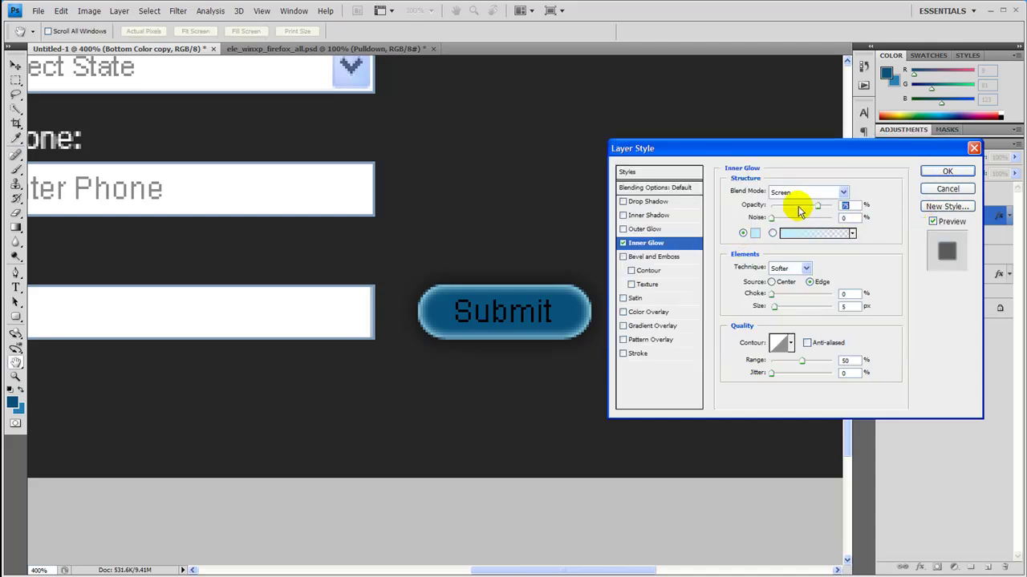
drag(806, 213, 793, 210)
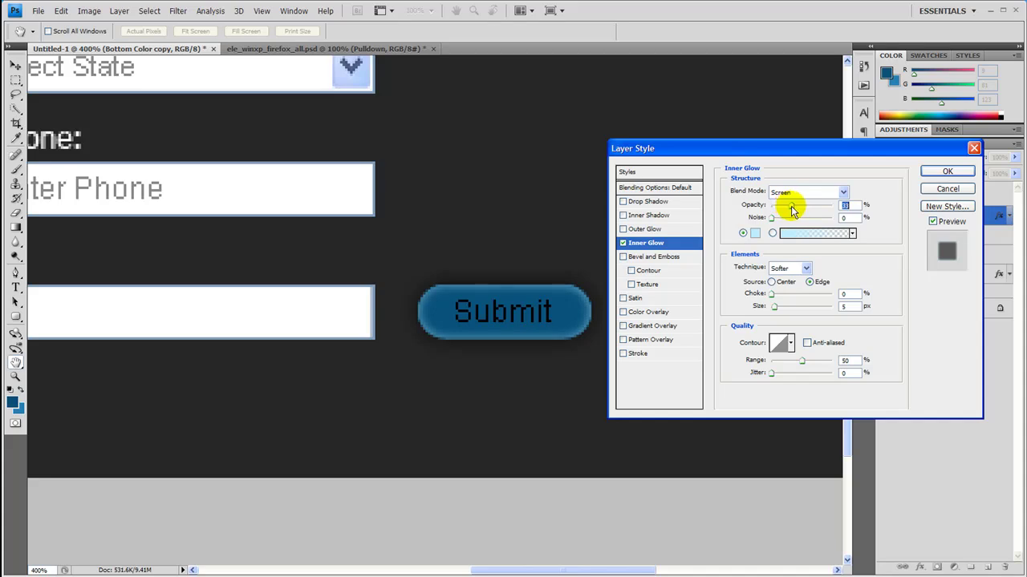
click(947, 171)
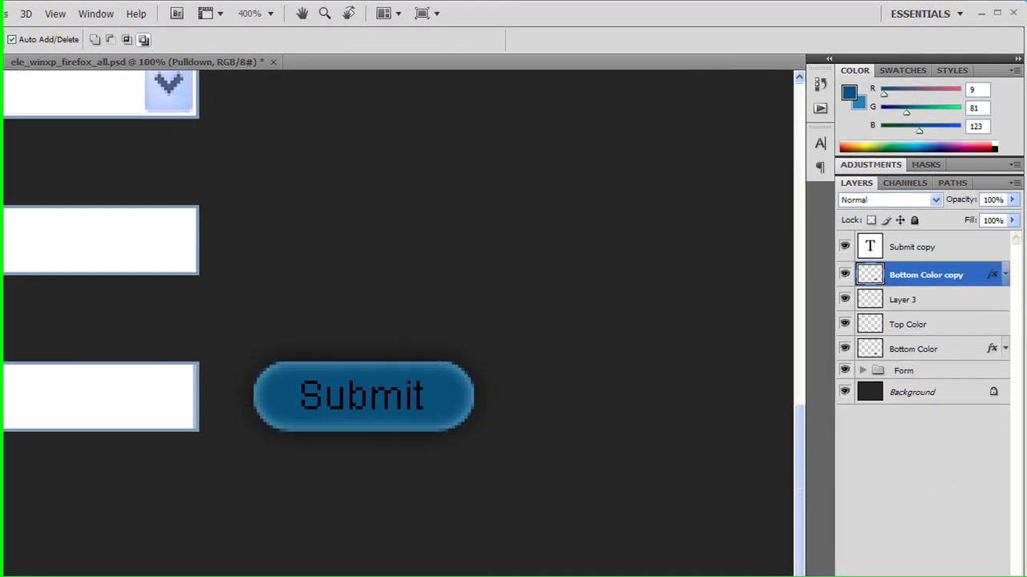
- Set the Bottom Color copy layer's fill to 0%, keeping its opacity at 100%
click(1014, 174)
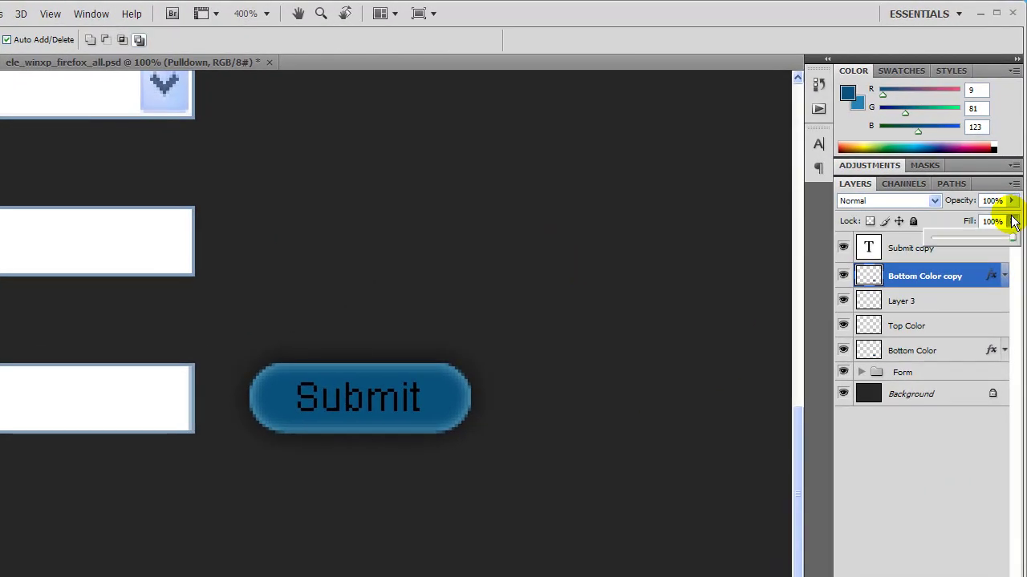
drag(977, 235, 458, 280)
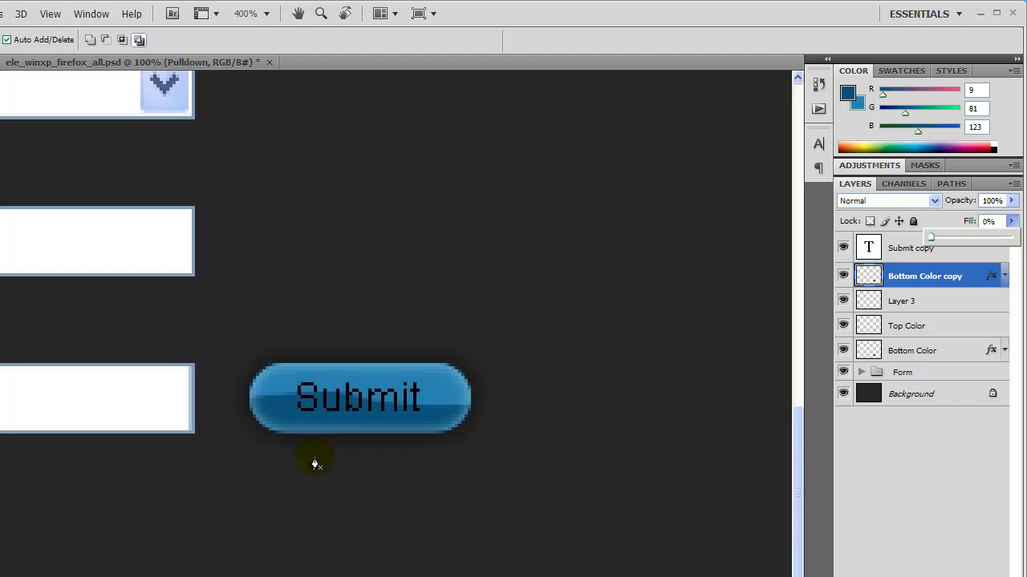
- Compare the Bottom Color copy layer at 0% opacity with full fill, and return it to 100% opacity and 0% fill
click(1010, 221)
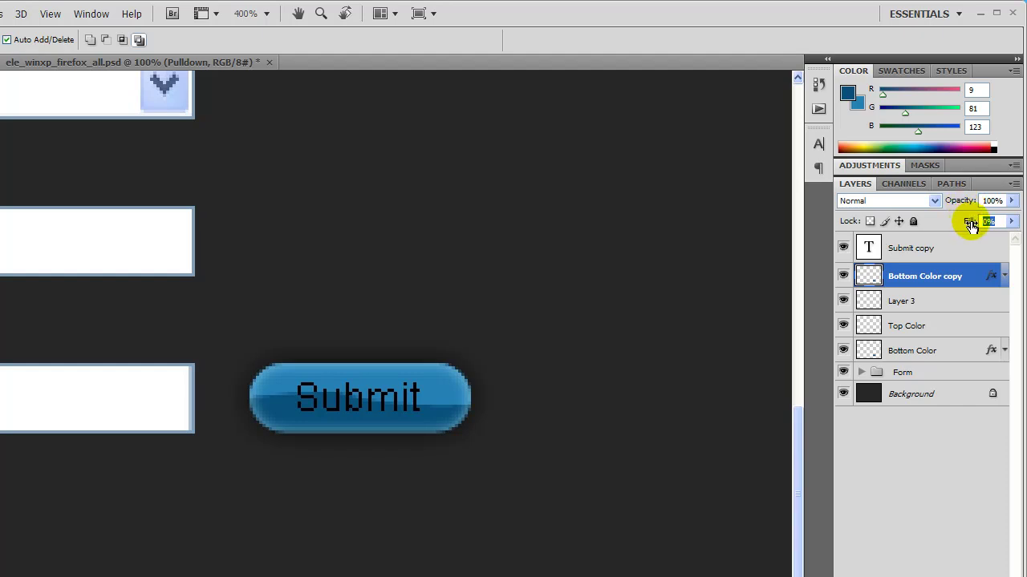
click(1010, 222)
click(1003, 237)
drag(1012, 200, 936, 224)
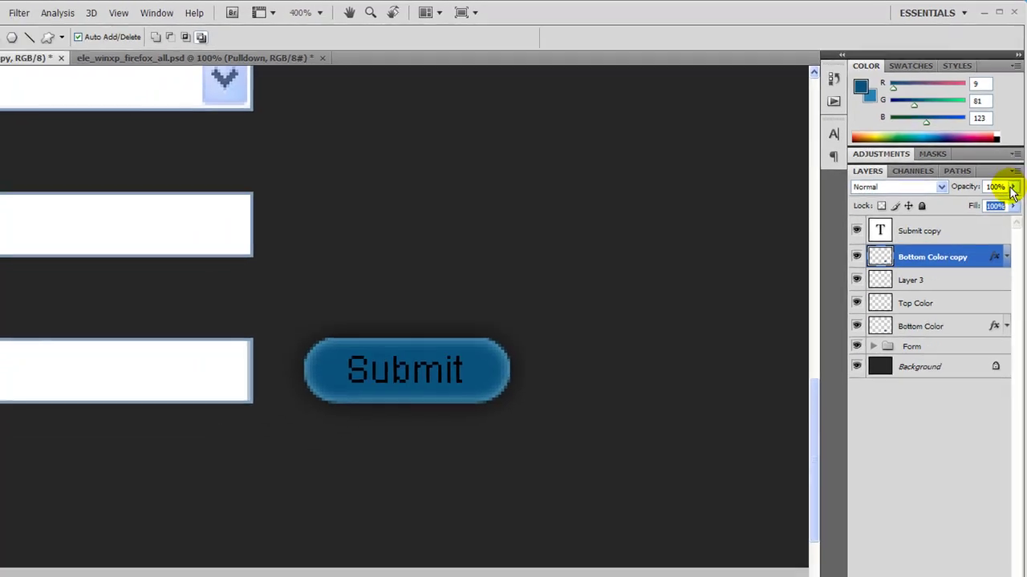
drag(956, 175, 904, 173)
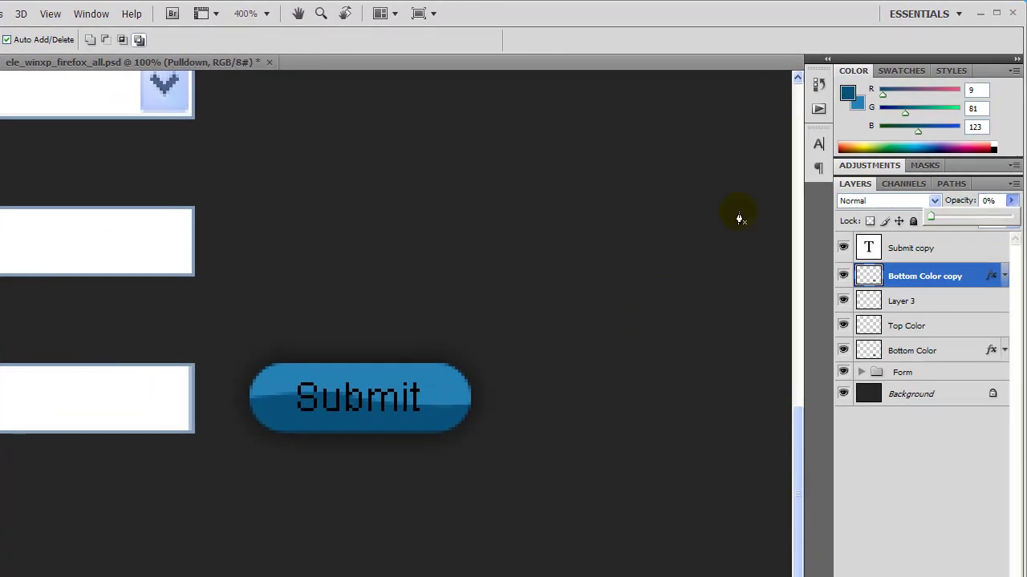
click(1007, 215)
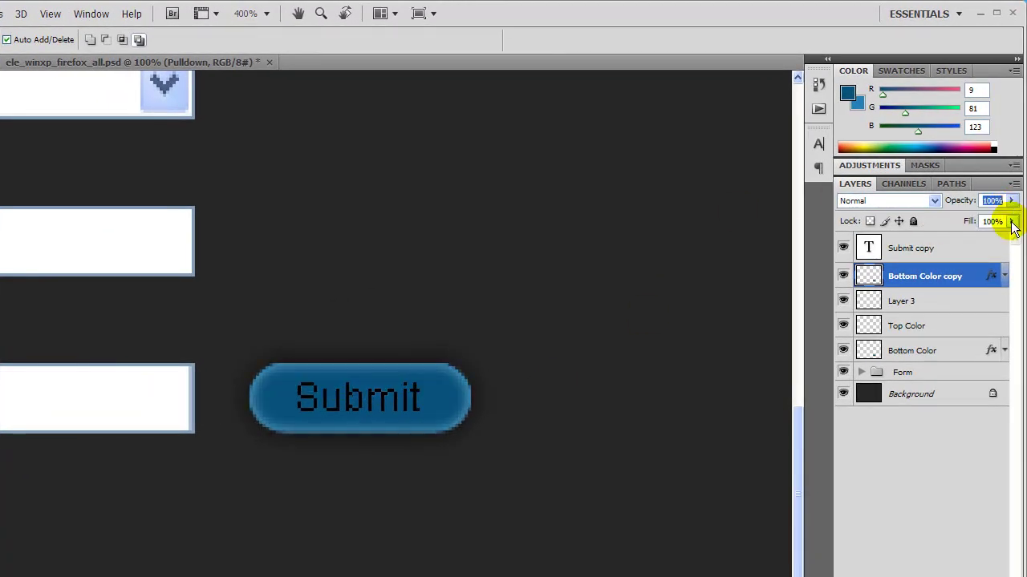
click(1011, 221)
drag(989, 244, 839, 271)
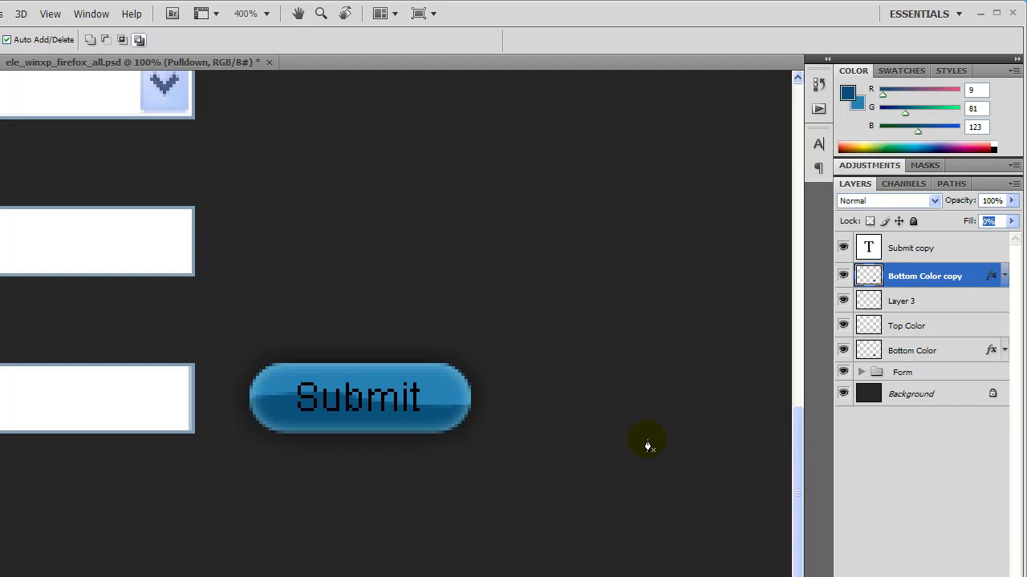
- With Layer 3 active, select the button shape from the Bottom Color layer and set up a black Foreground to Transparent gradient
click(925, 308)
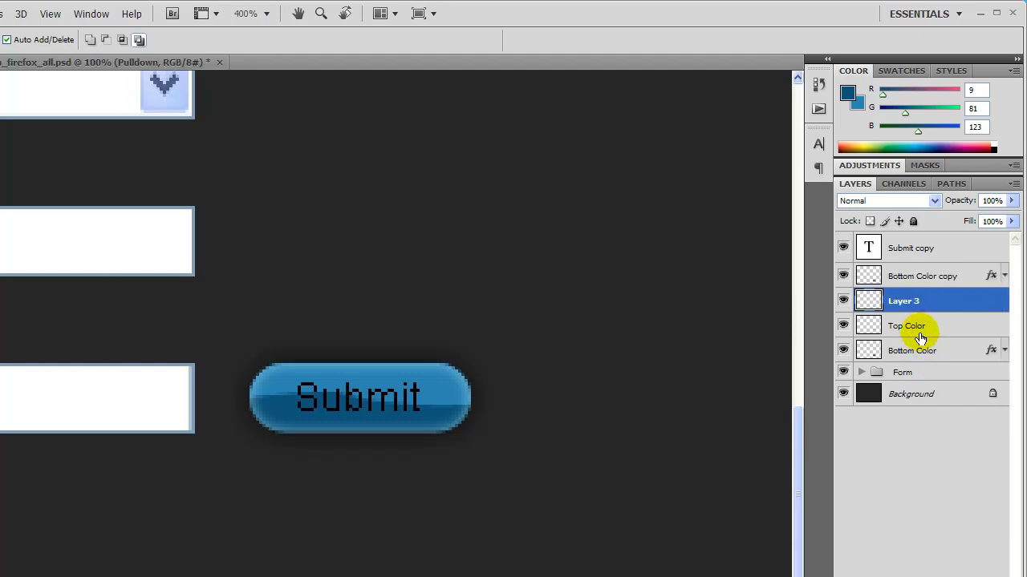
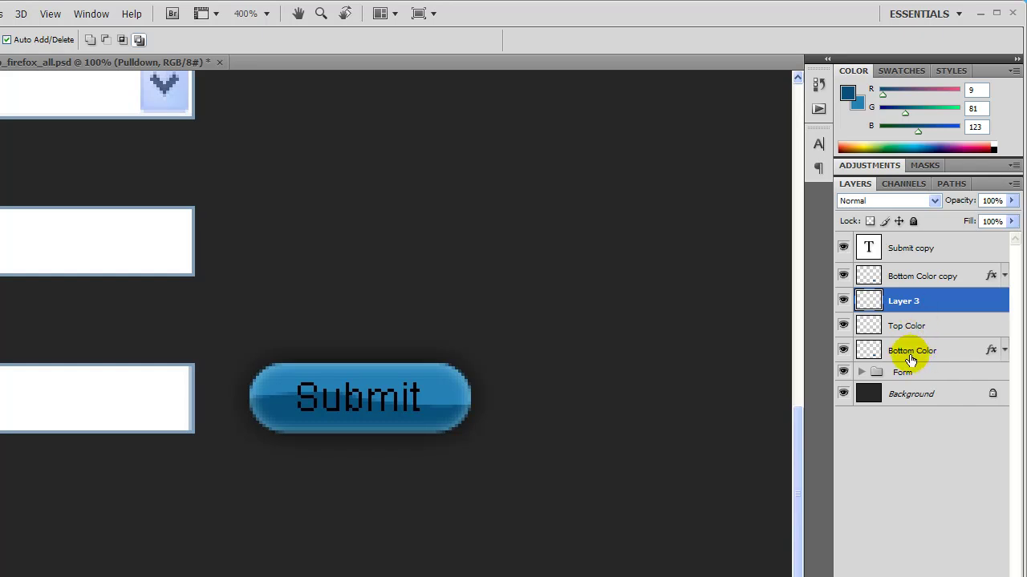
ctrl+click(871, 354)
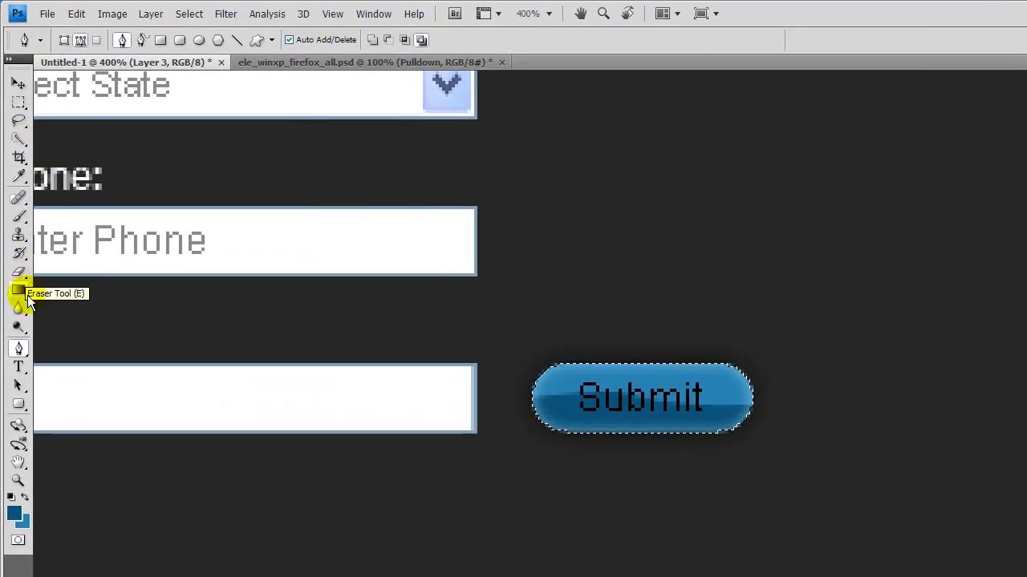
click(18, 290)
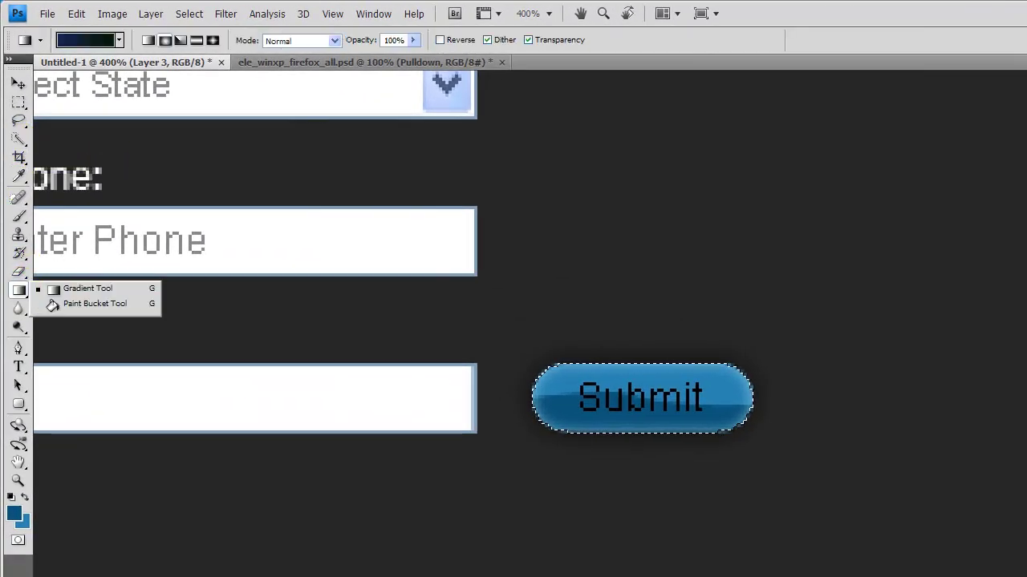
click(80, 293)
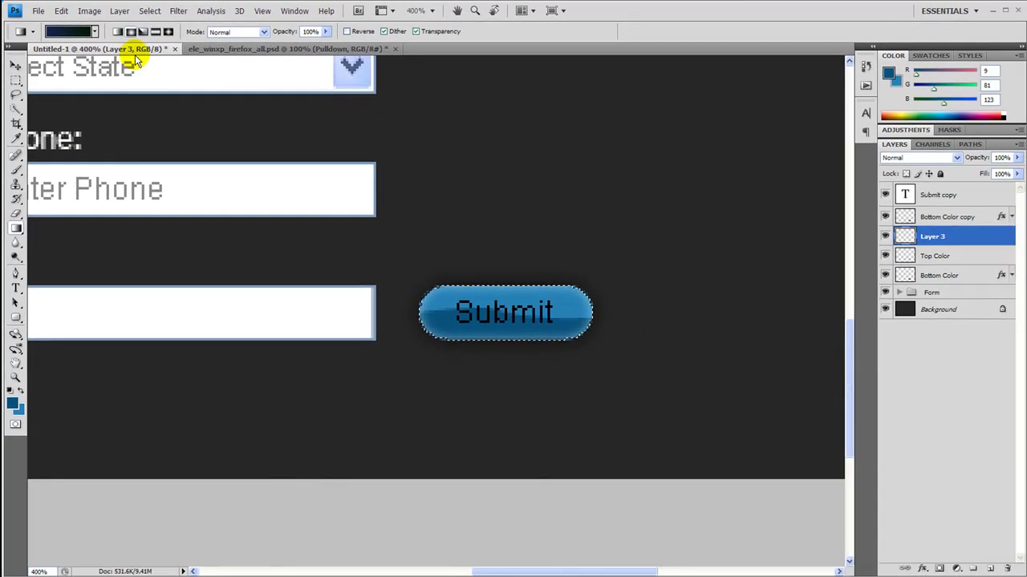
click(80, 30)
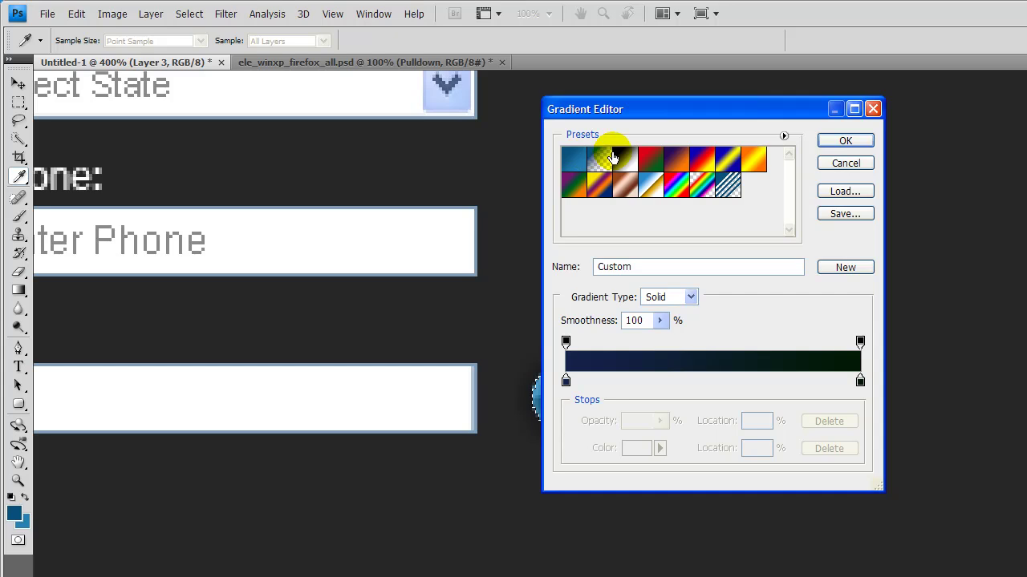
click(608, 158)
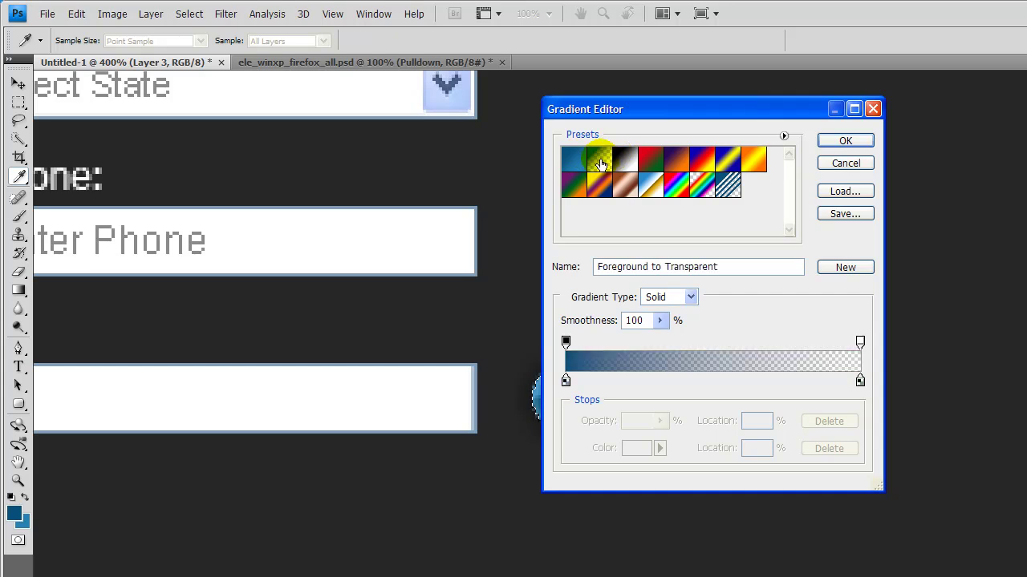
click(846, 141)
key(d)
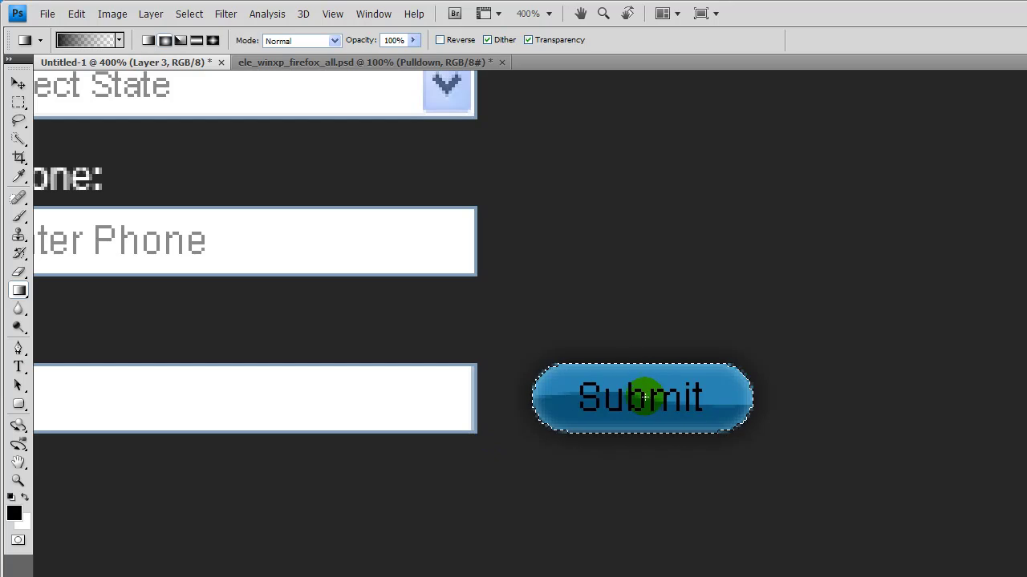
- Try a black radial gradient spreading outward from the button's centre on Layer 3
drag(645, 396, 801, 381)
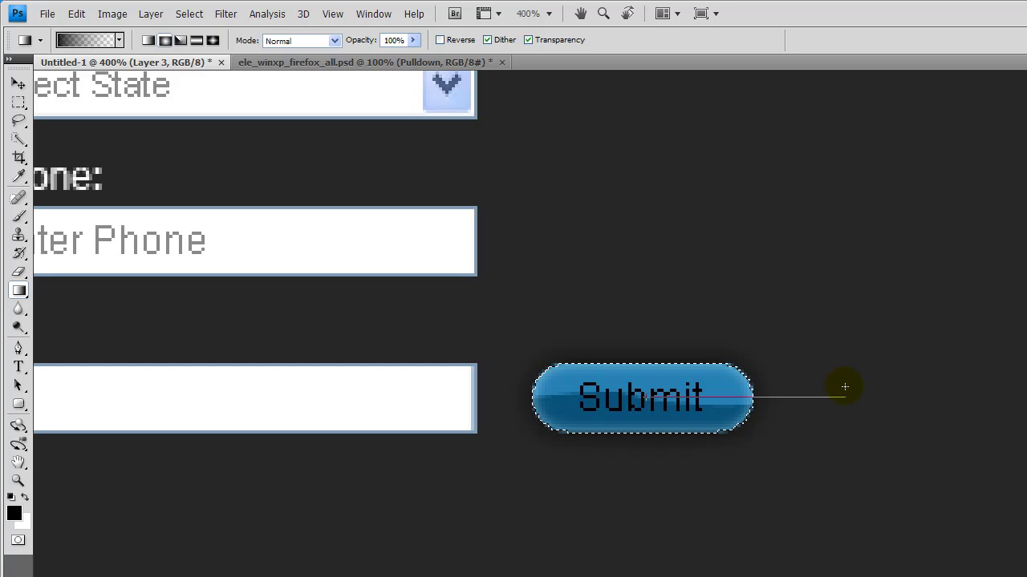
drag(847, 388, 848, 391)
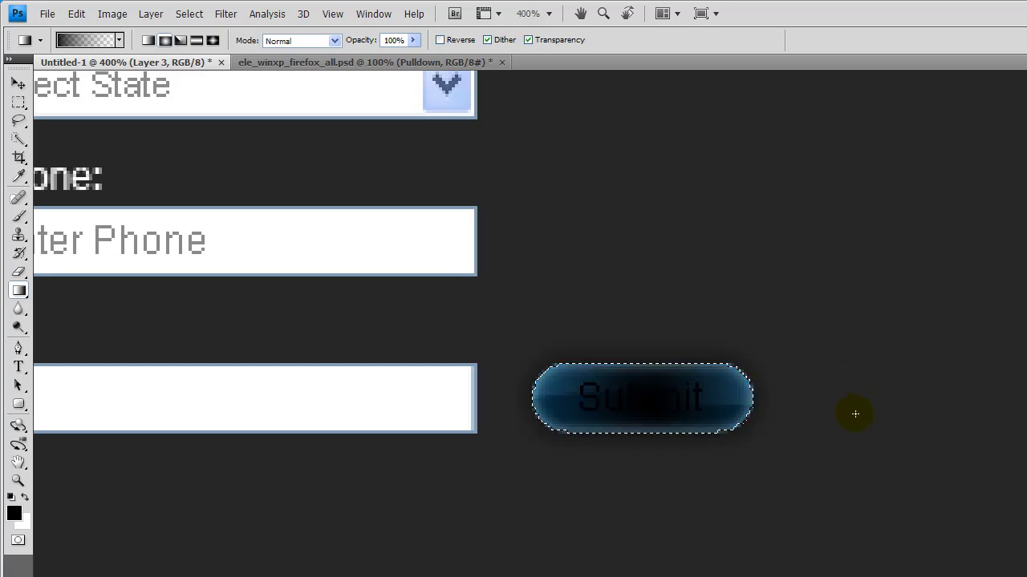
key(ctrl+z)
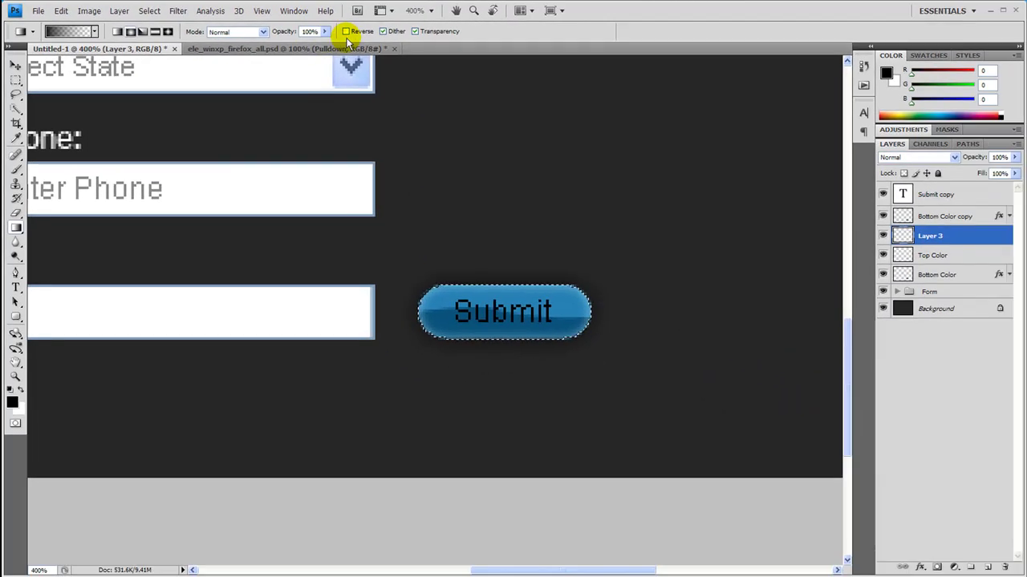
- Apply the reversed radial gradient from the button's centre, set Layer 3 to Overlay at 47% opacity, and deselect
click(347, 32)
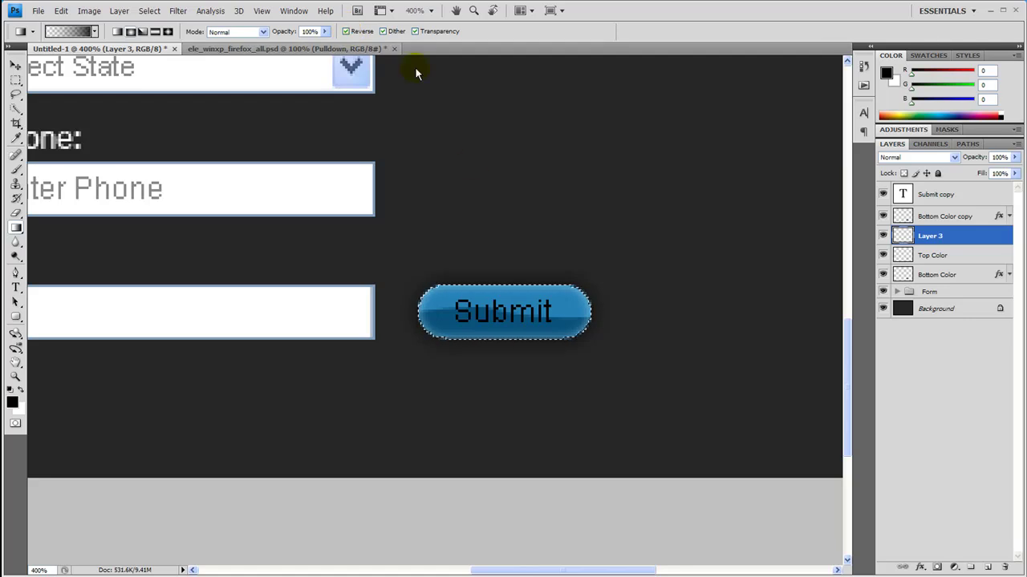
drag(504, 312, 661, 301)
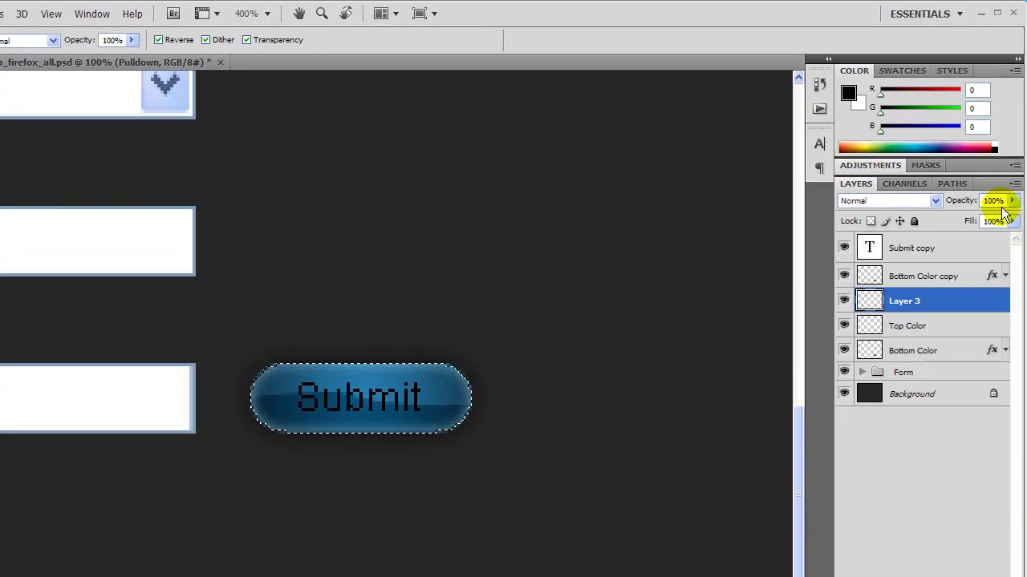
click(868, 200)
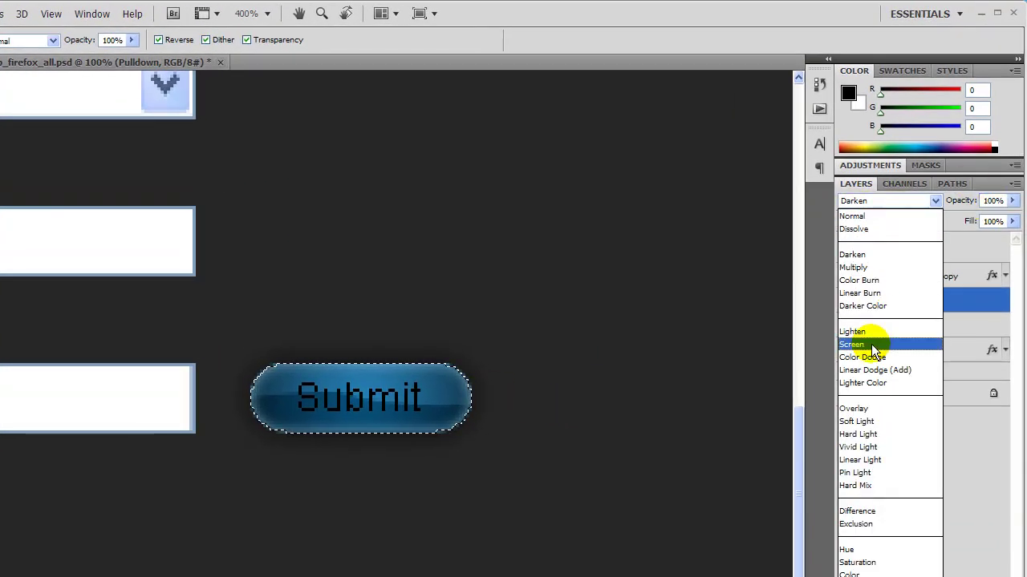
click(871, 405)
click(1012, 201)
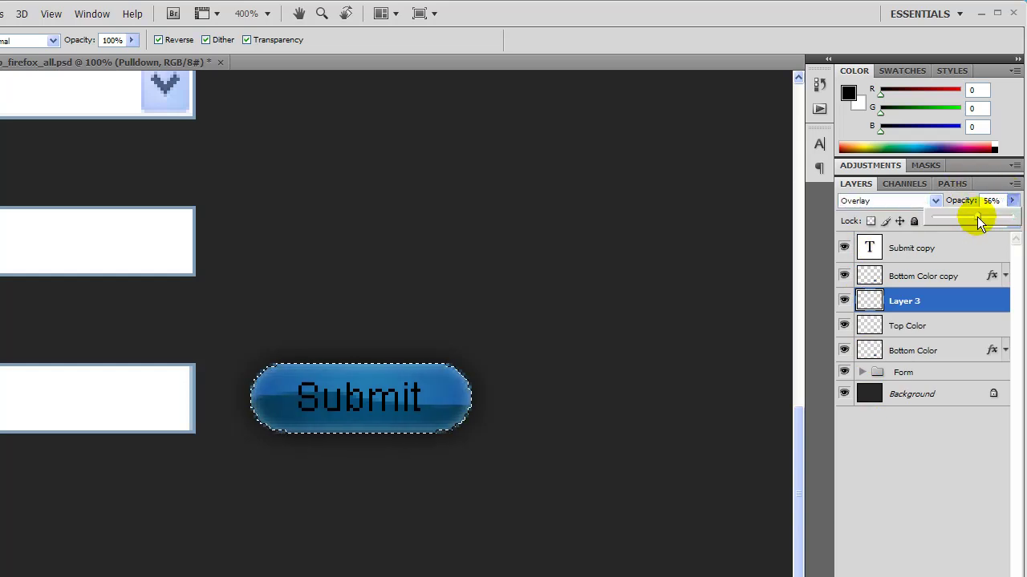
click(1009, 200)
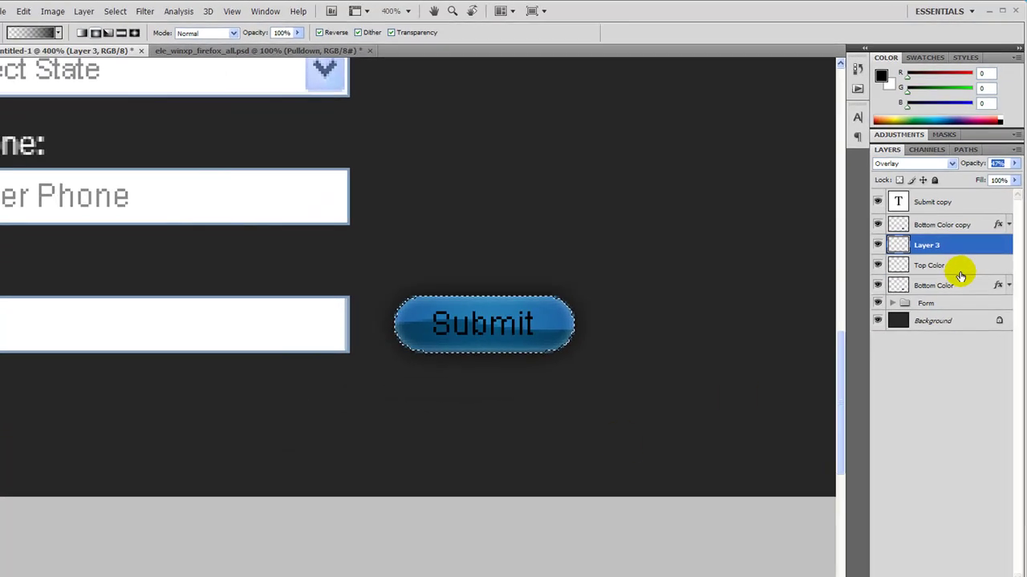
key(ctrl+d)
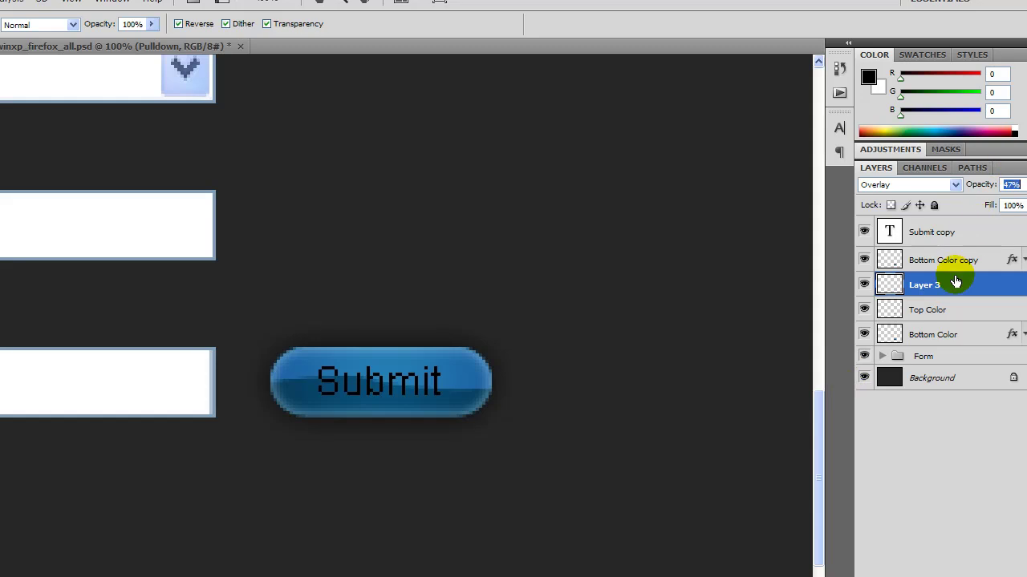
- Rename Layer 3 as Gradient Shadow
double_click(930, 285)
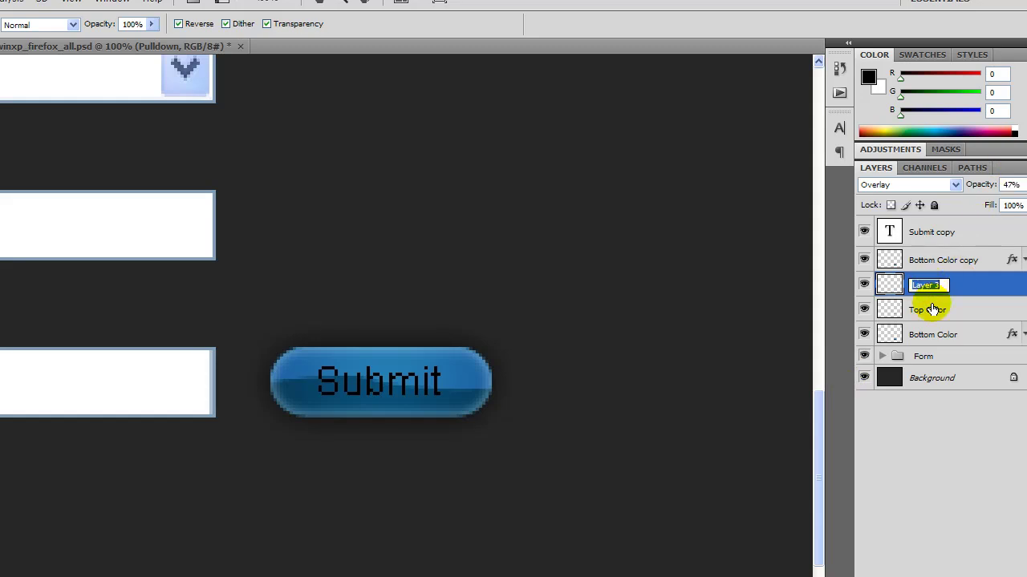
text(Drop)
key(BackSpace)
text(Gradient Shadow)
key(Return)
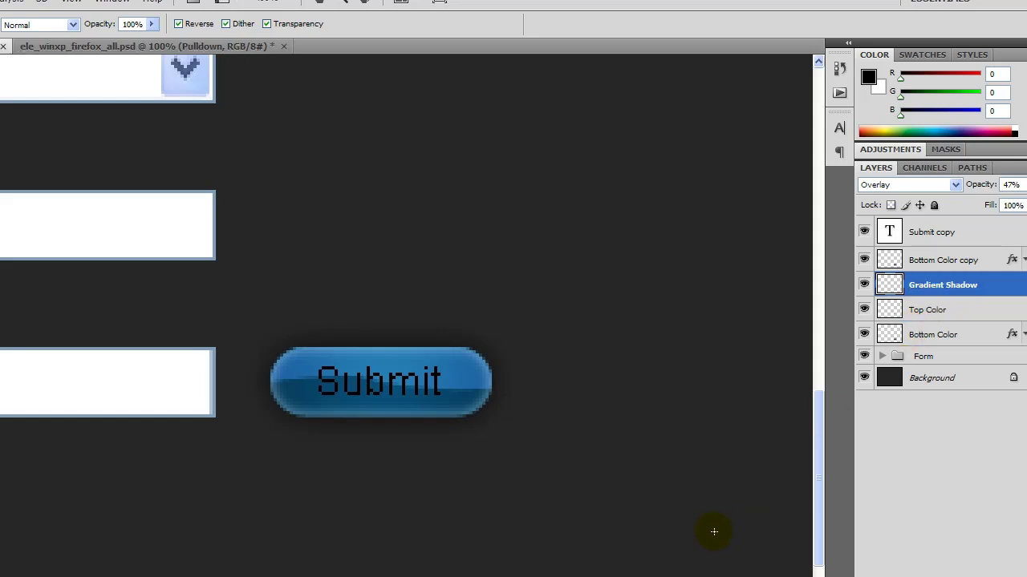
- Soften the lower edge of the Top Color layer across the button with the Blur tool at 29% strength
scroll(714, 532, up, 2)
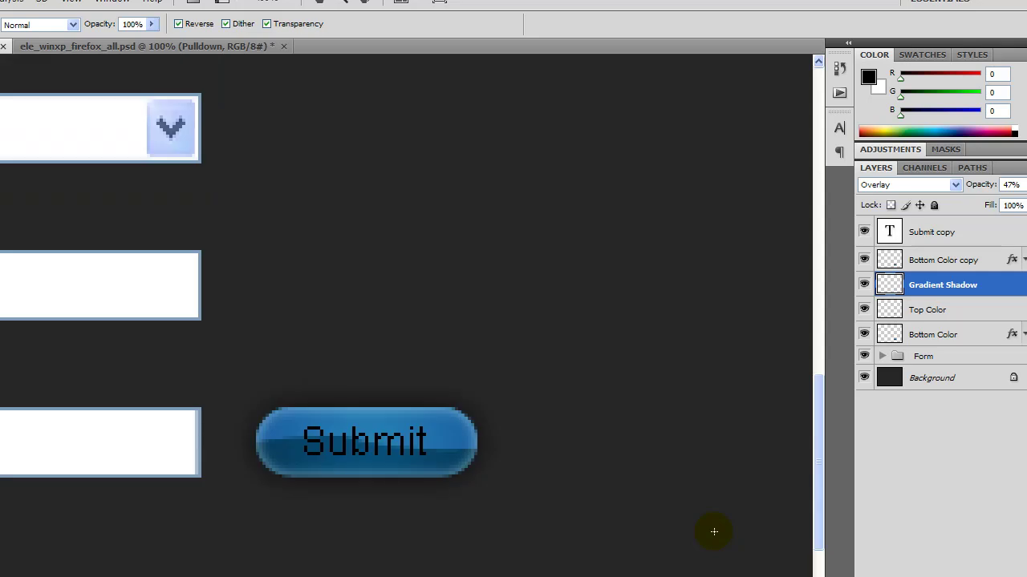
click(965, 311)
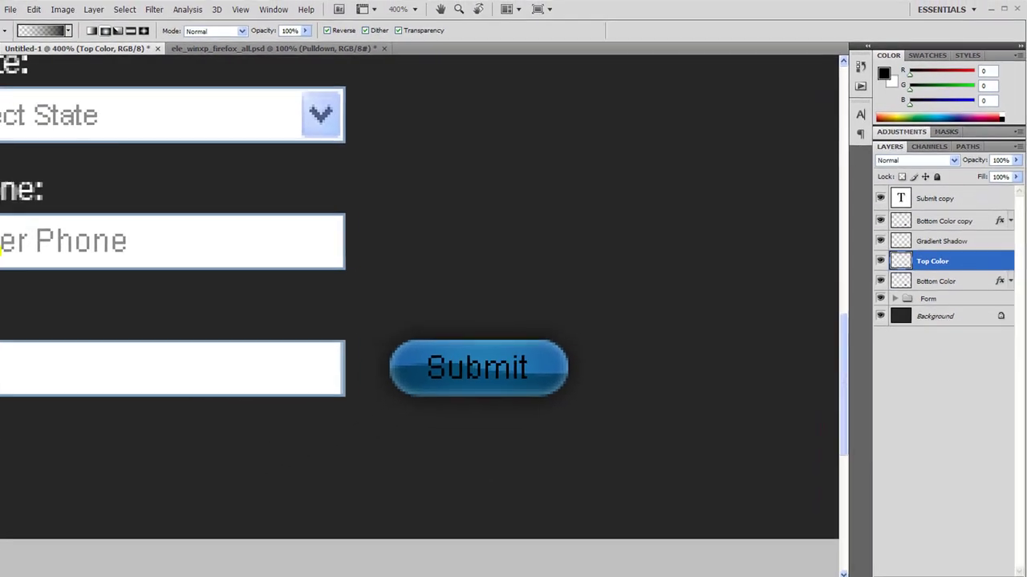
click(16, 243)
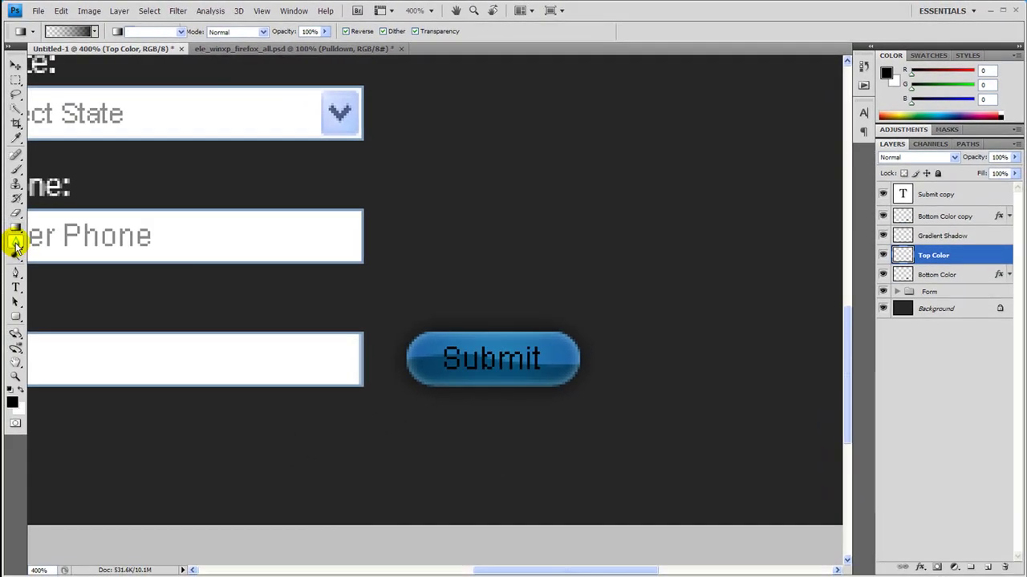
click(60, 241)
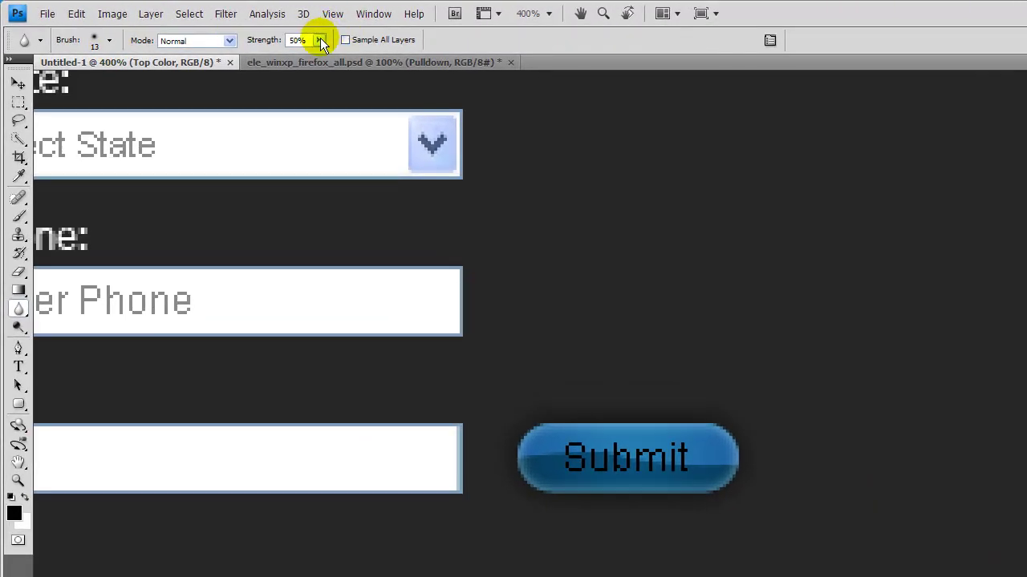
click(320, 38)
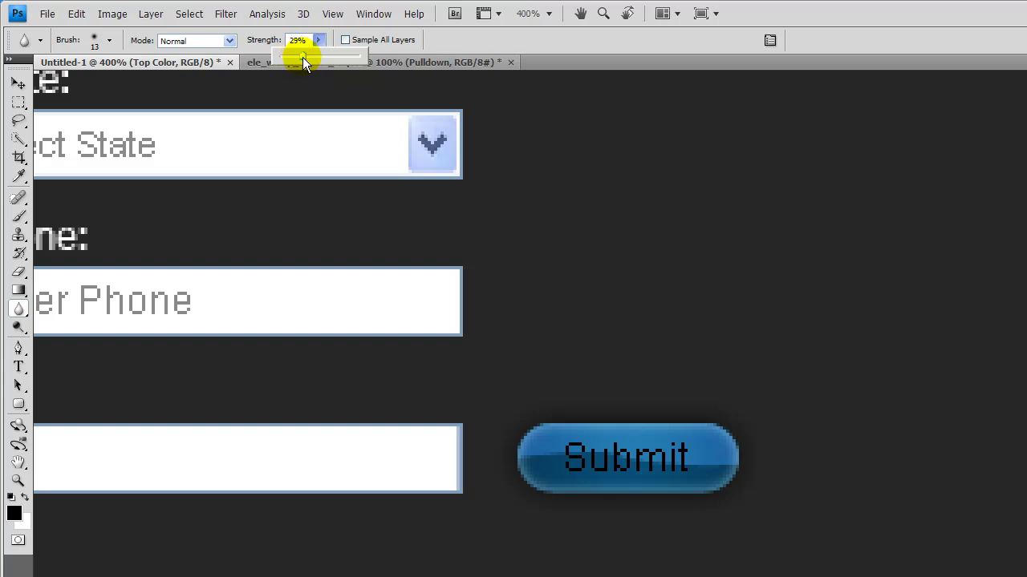
drag(303, 57, 302, 57)
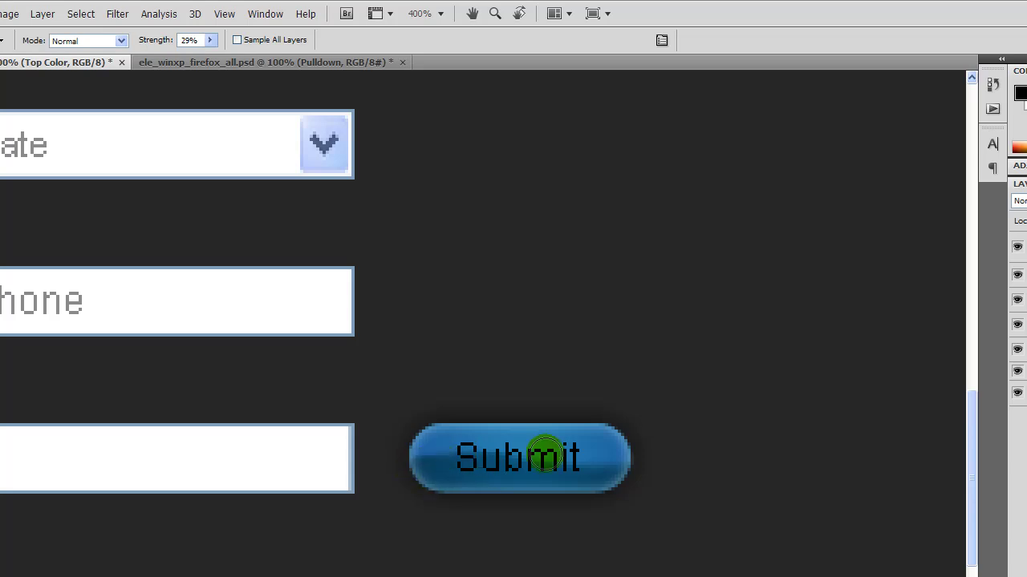
drag(423, 462, 470, 454)
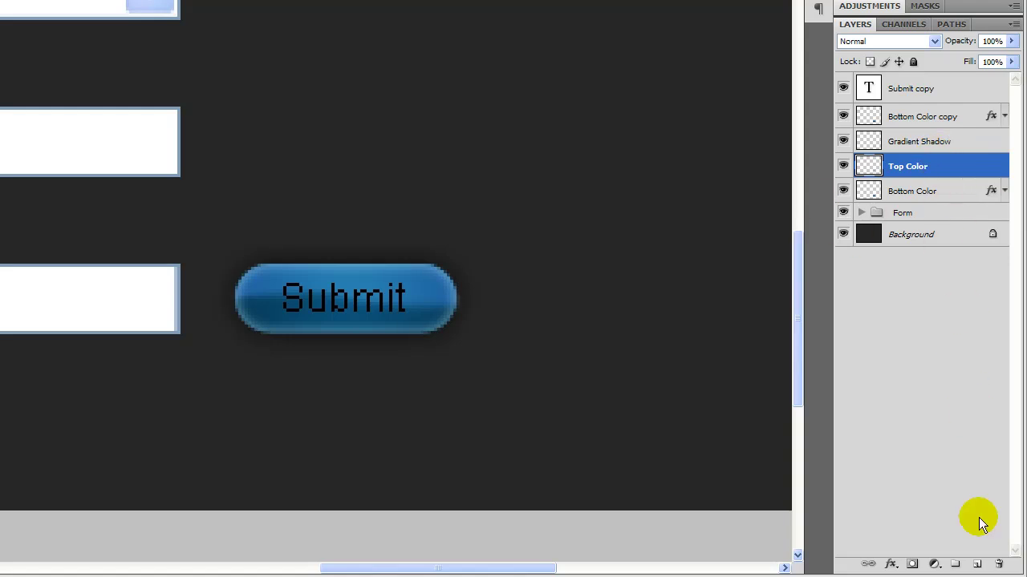
- On a new layer directly above Bottom Color copy, create a white-filled ellipse across the button's middle, behind the Submit text
click(978, 568)
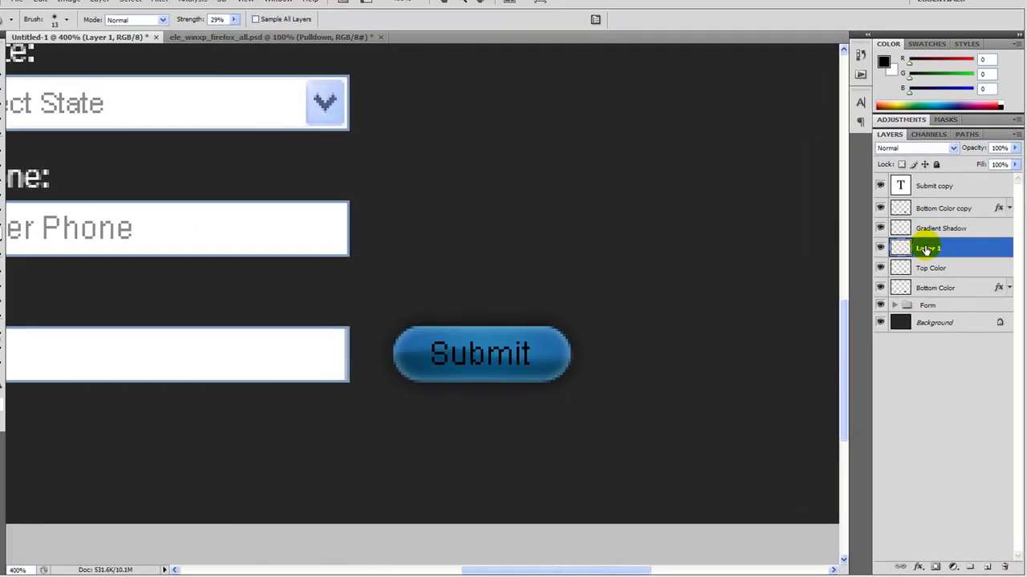
drag(929, 209, 930, 212)
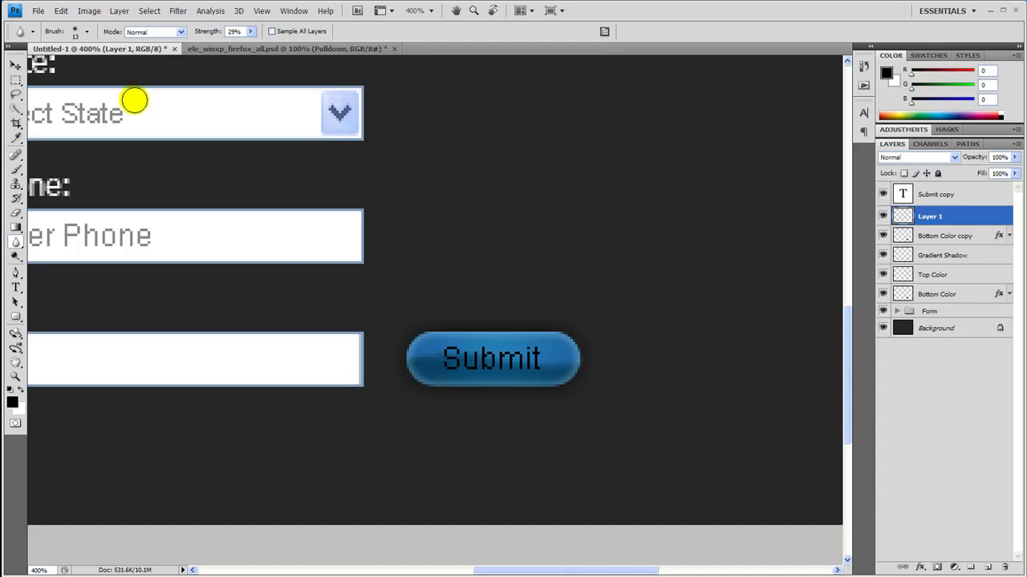
click(16, 80)
drag(10, 81, 135, 92)
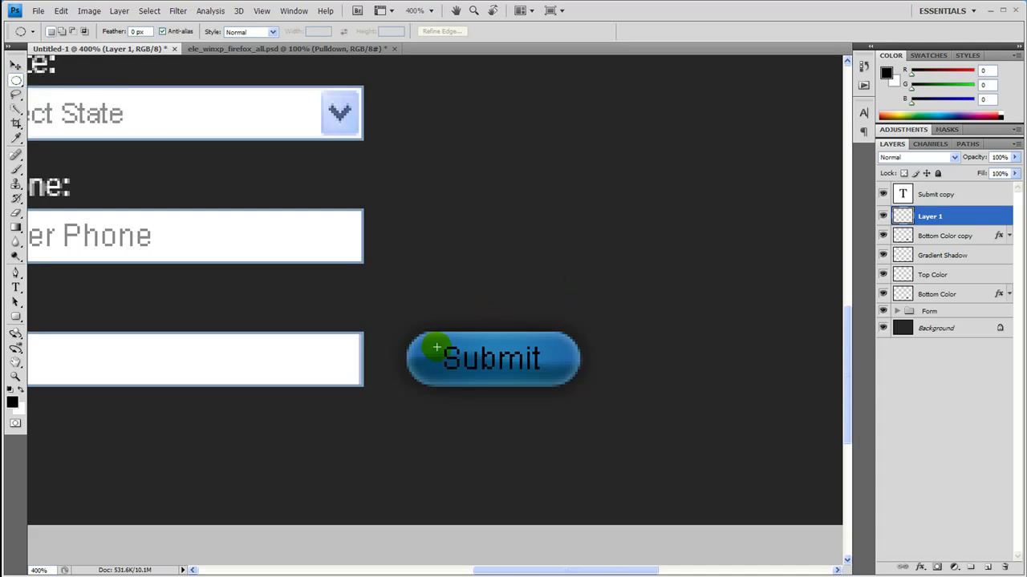
drag(434, 354, 543, 361)
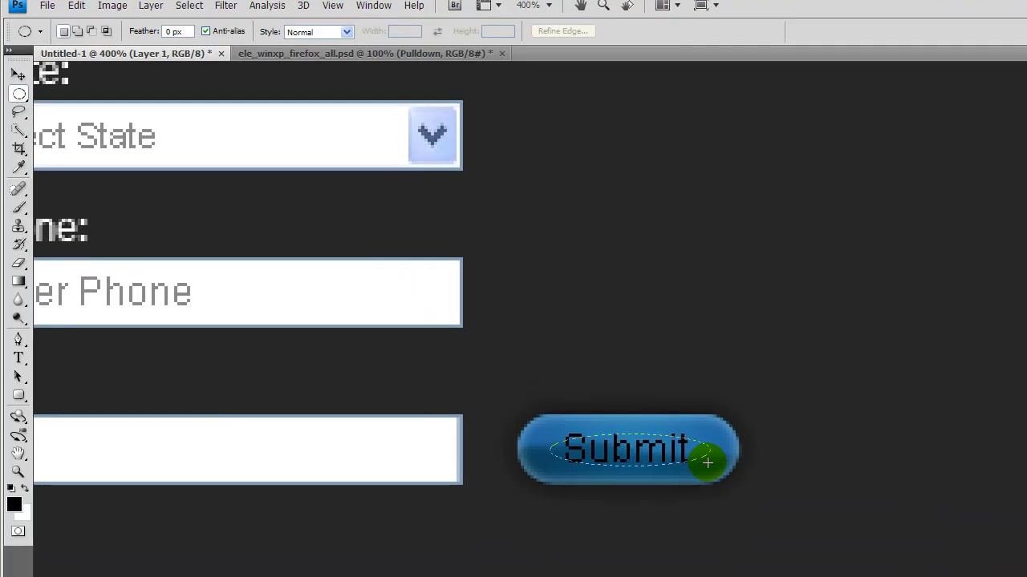
drag(707, 462, 709, 464)
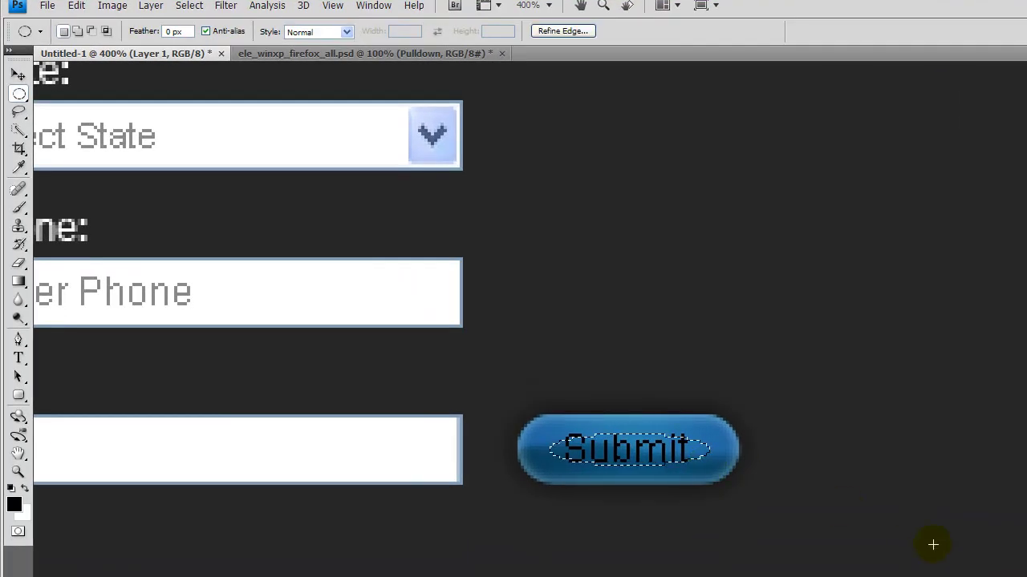
key(ctrl+BackSpace)
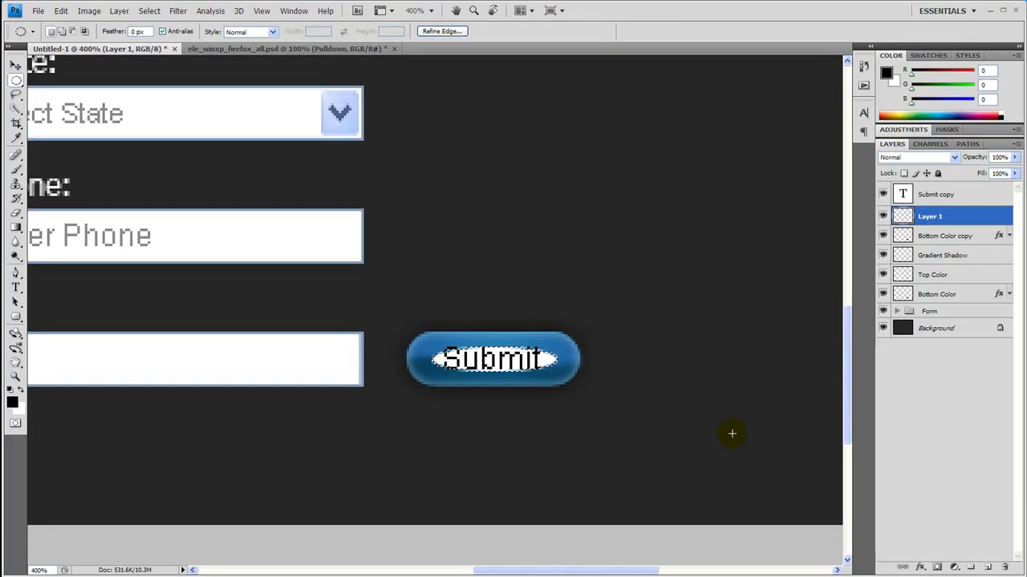
key(ctrl+d)
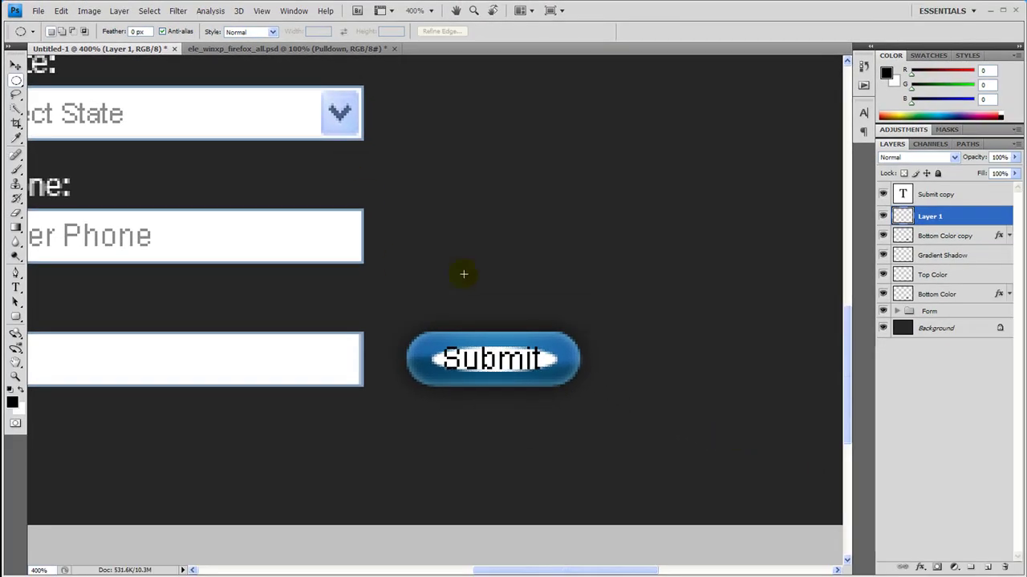
- Soften the white ellipse on Layer 1 with a Gaussian Blur of 5.1 pixels radius
click(180, 11)
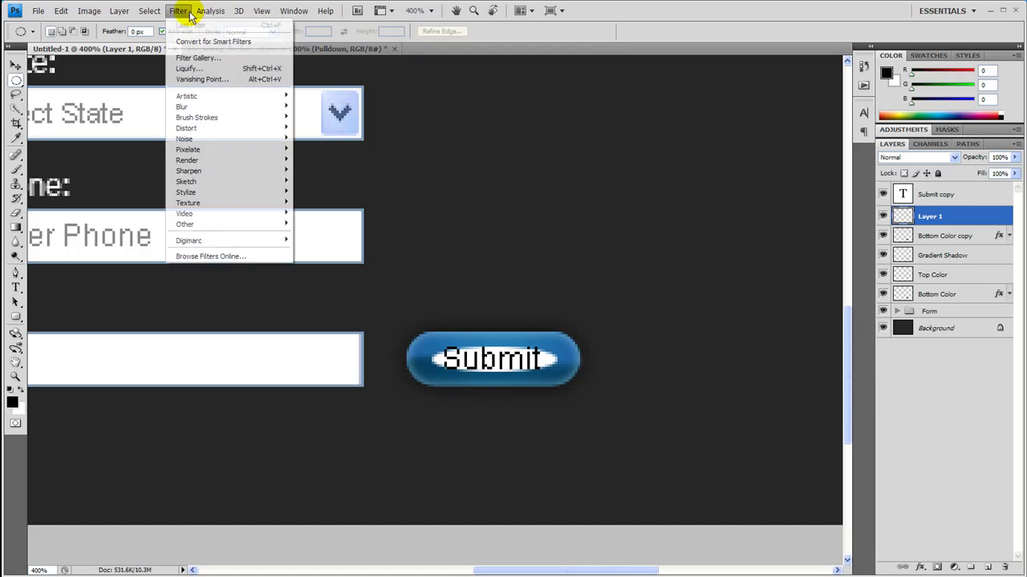
click(180, 10)
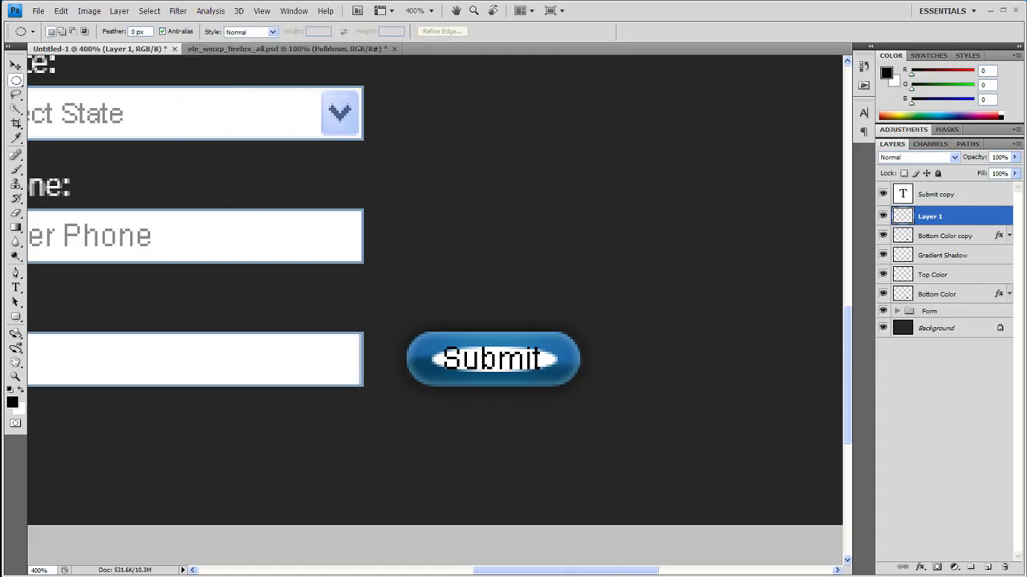
click(178, 11)
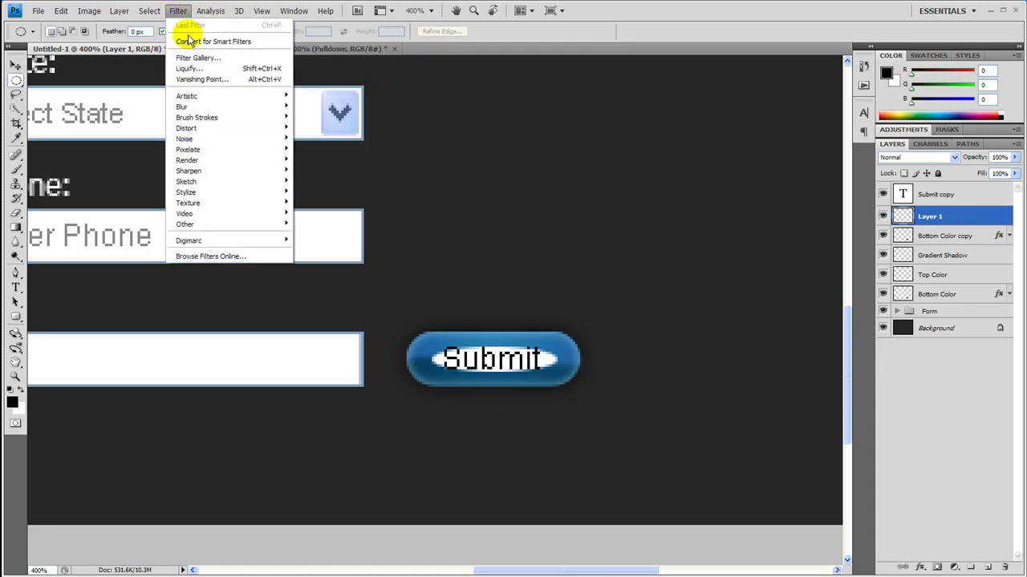
mouse_move(224, 108)
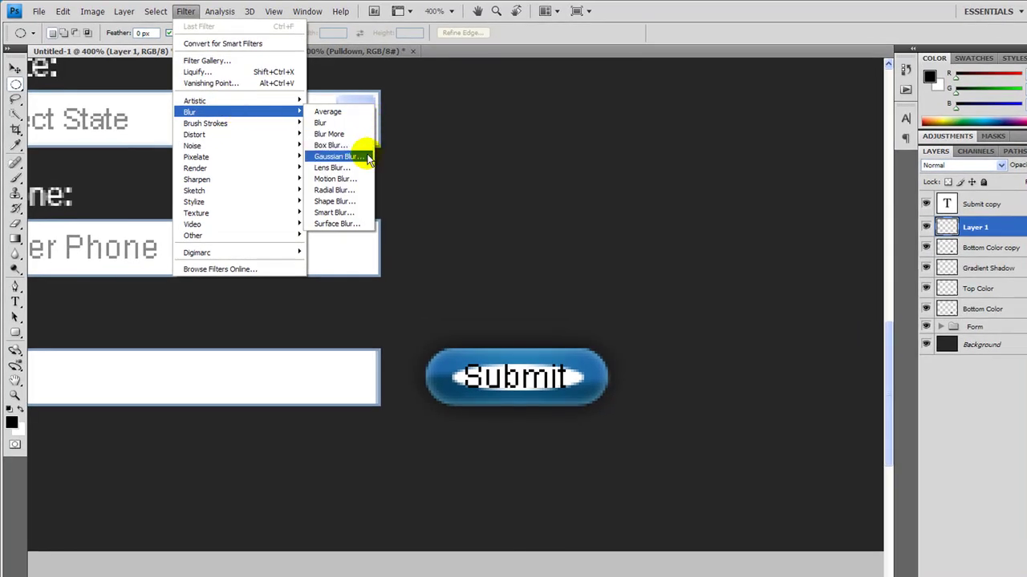
click(340, 156)
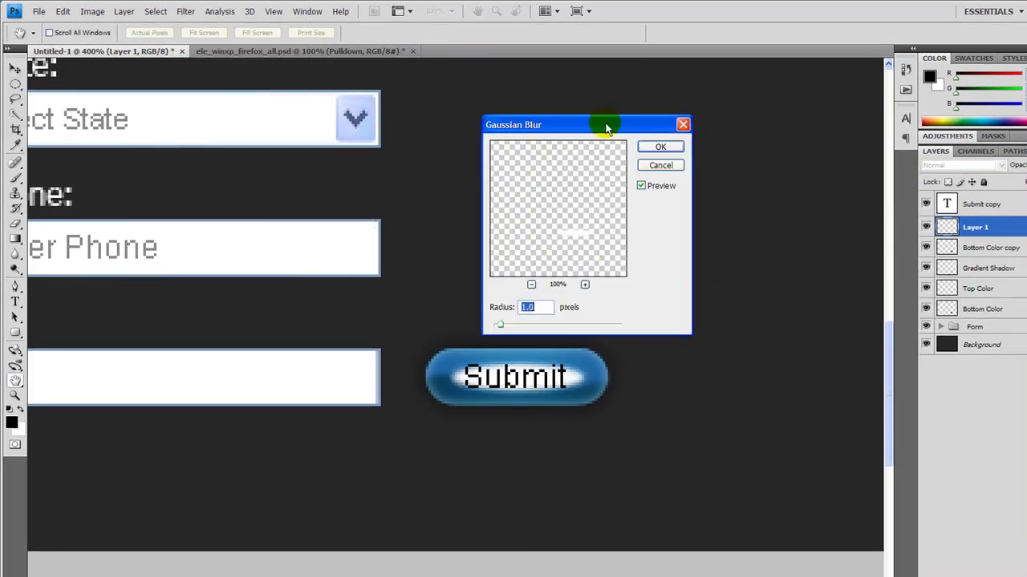
drag(581, 132, 772, 114)
drag(692, 312, 729, 312)
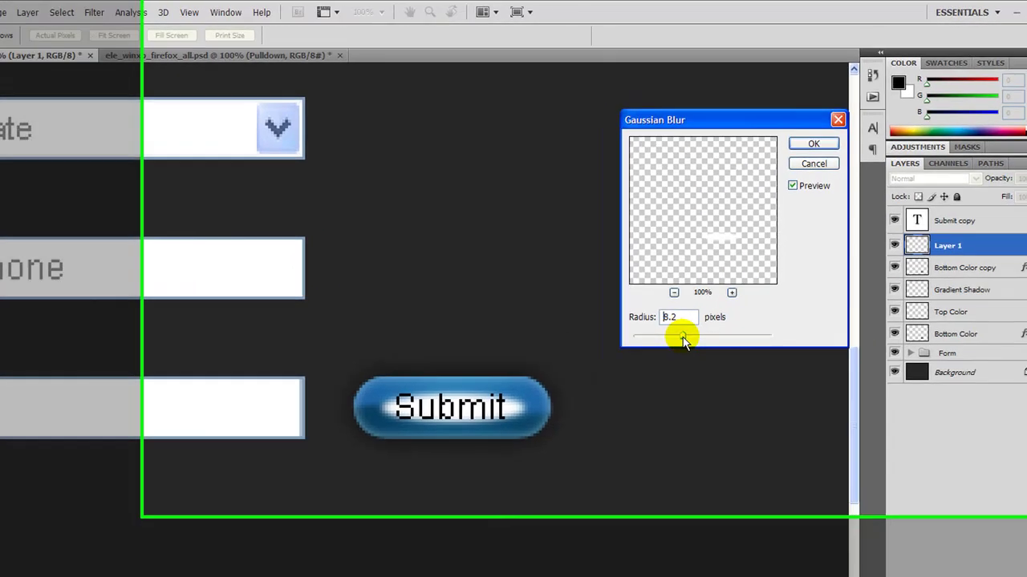
drag(682, 338, 663, 338)
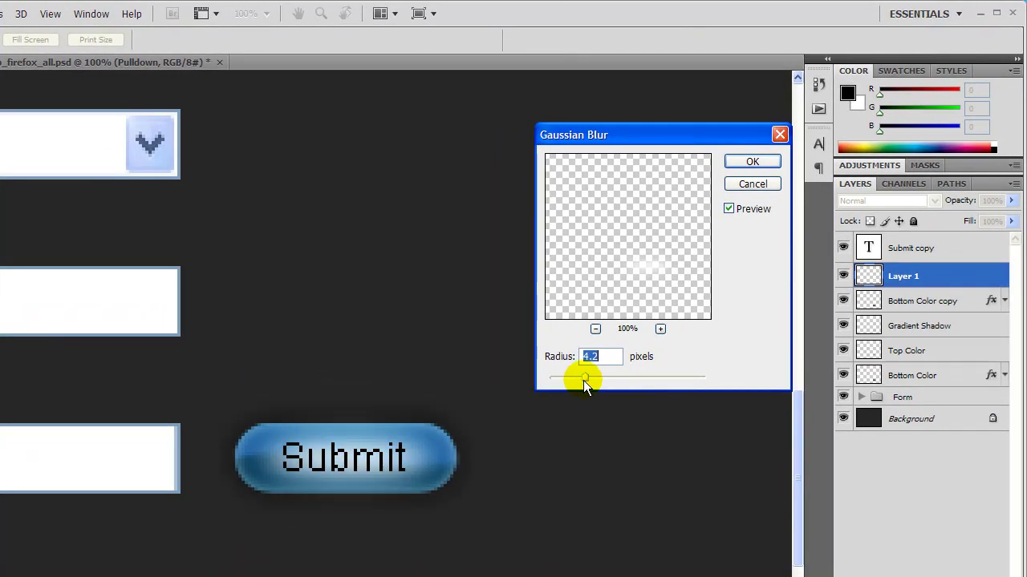
drag(576, 379, 594, 381)
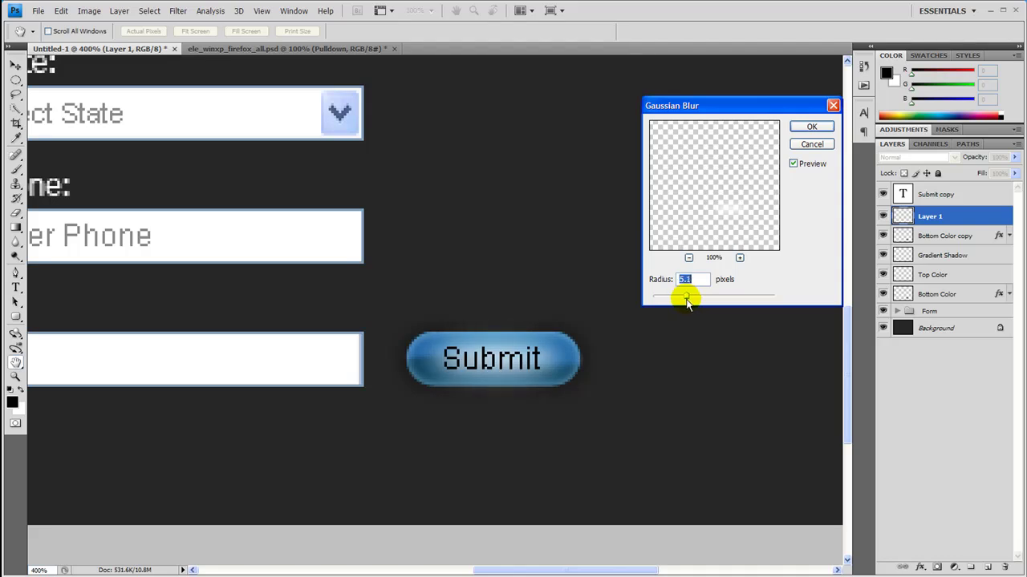
click(798, 126)
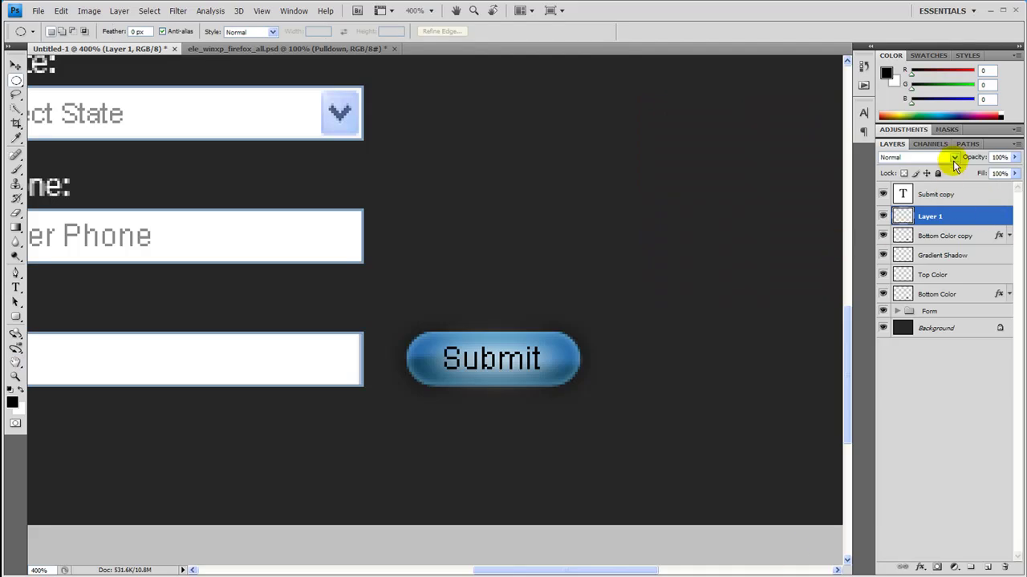
- Set Layer 1's opacity to 42% and rename the layer as Gloss
click(1014, 157)
mouse_move(990, 170)
mouse_down()
mouse_move(970, 176)
mouse_move(984, 177)
mouse_up()
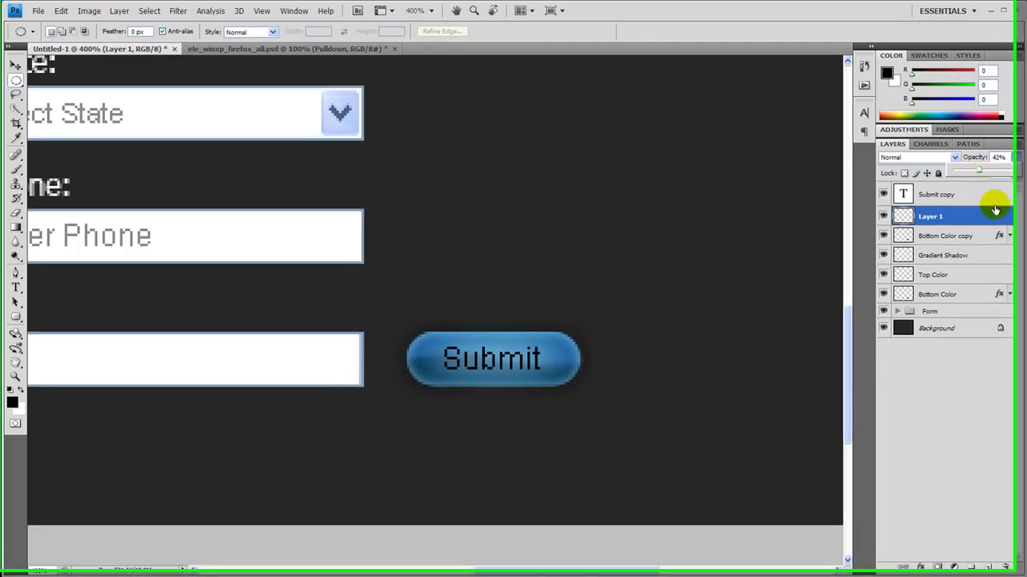
click(938, 233)
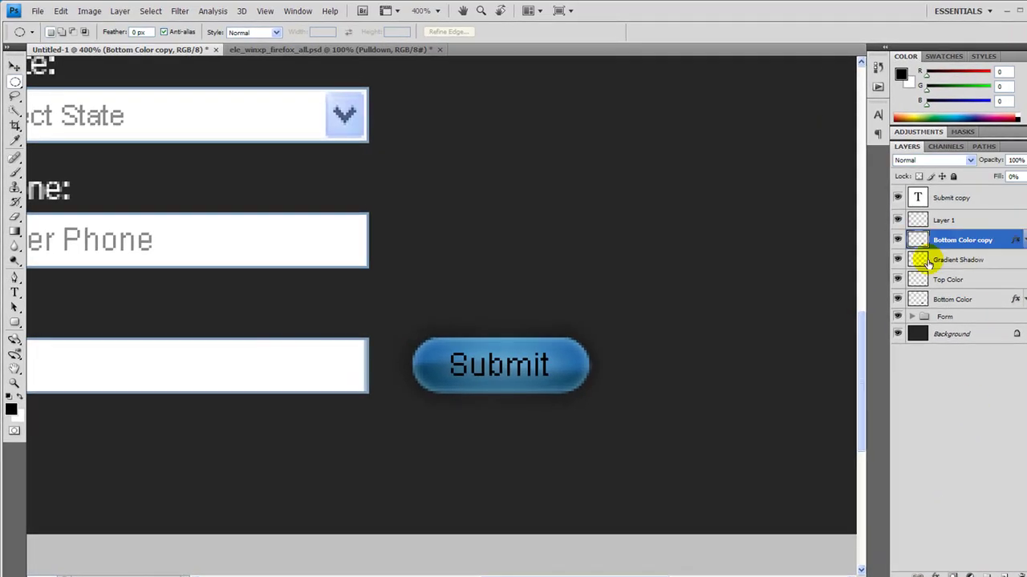
click(942, 223)
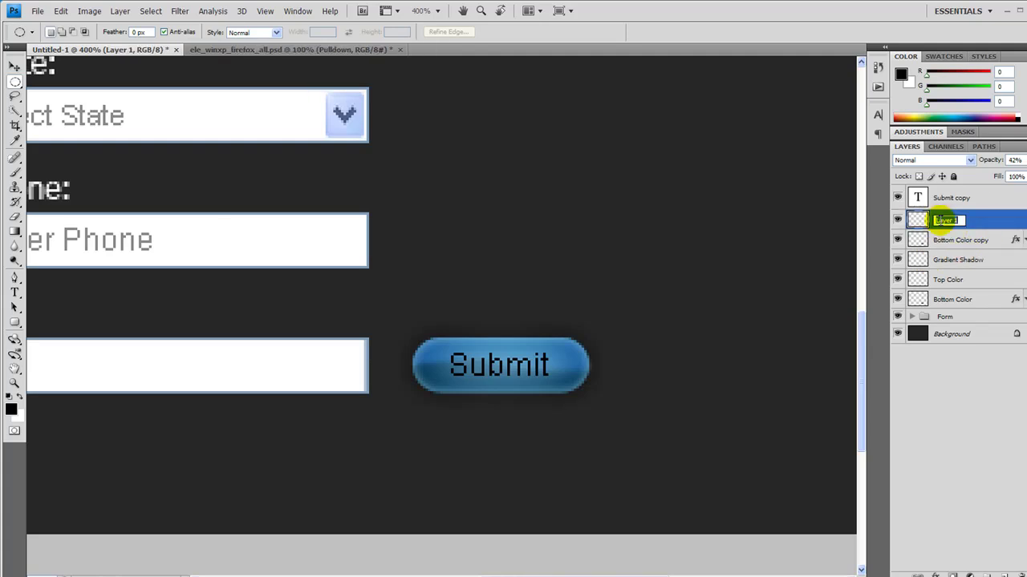
text(Gloss)
key(Return)
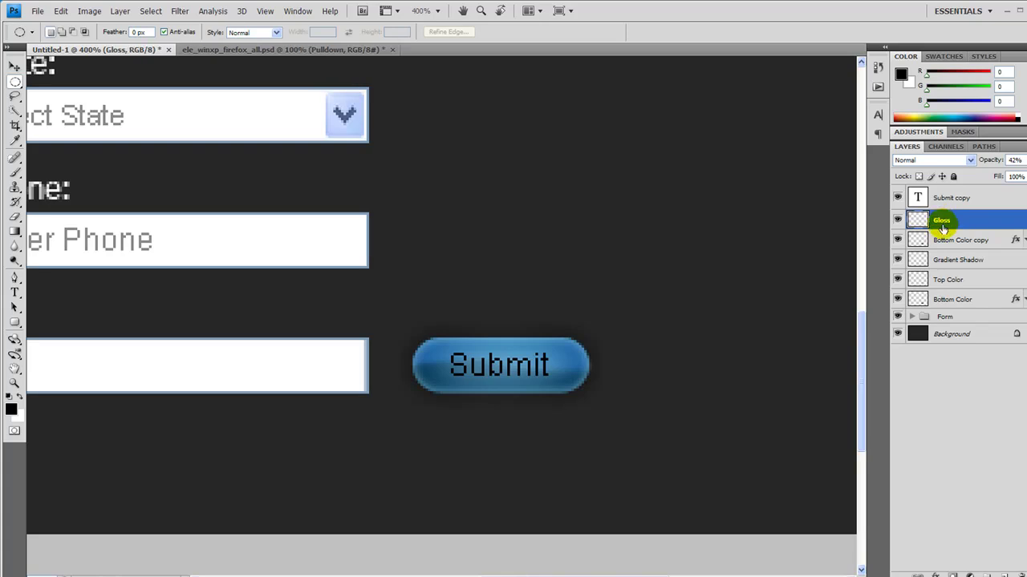
- Recolor the Submit button's text to a dark navy blue
click(527, 367)
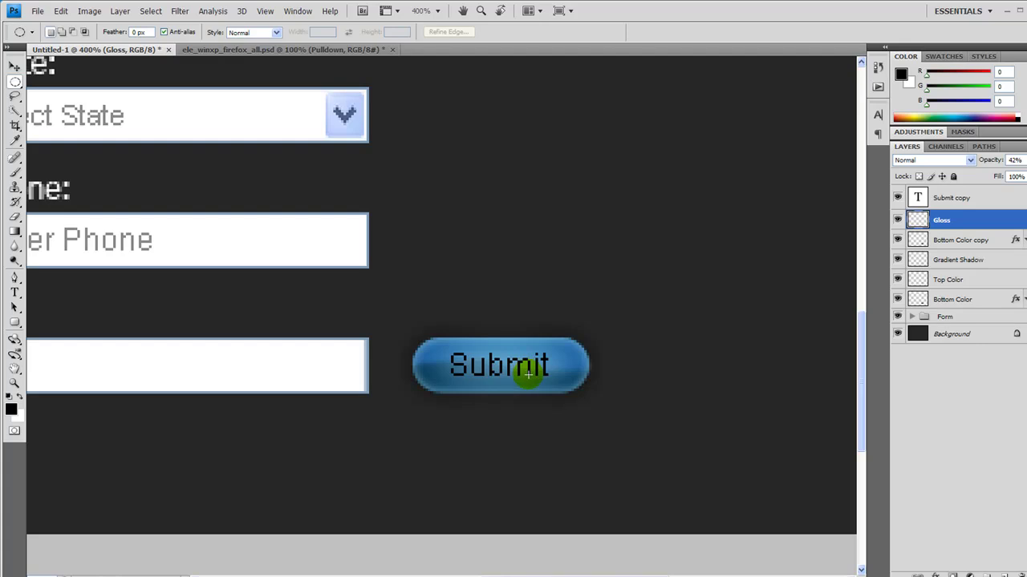
key(t)
click(527, 366)
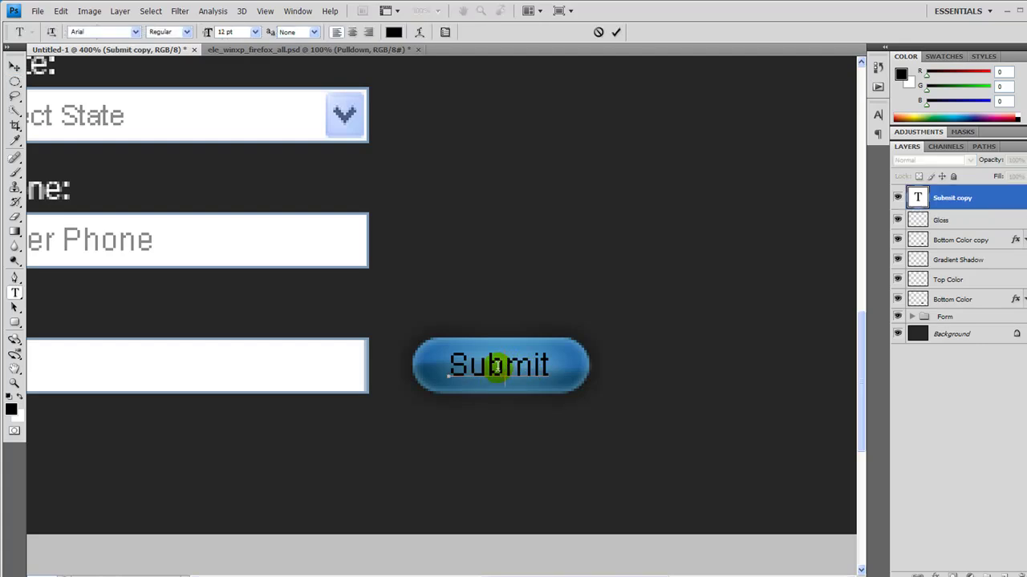
double_click(543, 360)
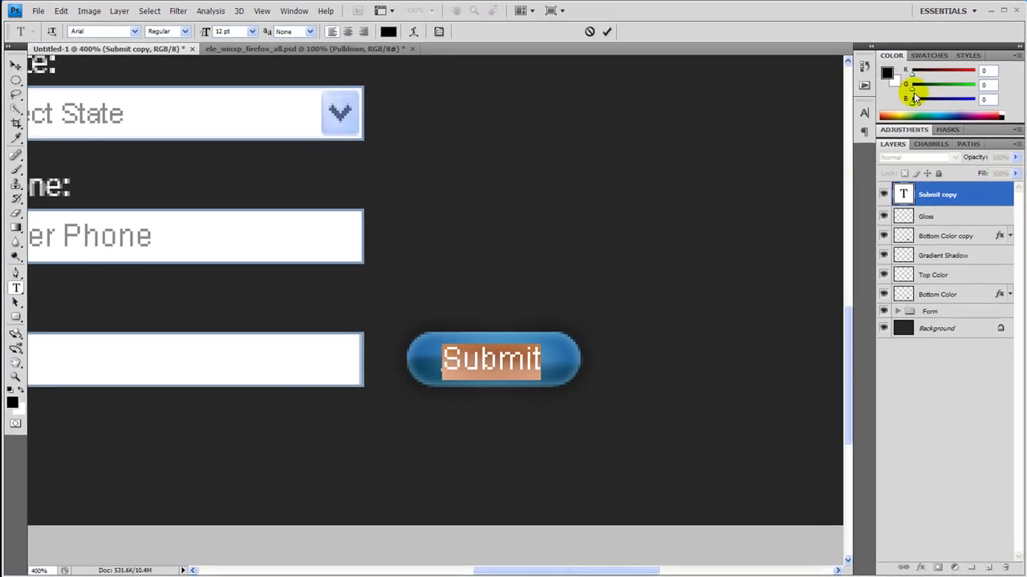
click(878, 114)
click(819, 186)
click(800, 231)
drag(800, 231, 801, 235)
drag(774, 267, 784, 284)
click(915, 163)
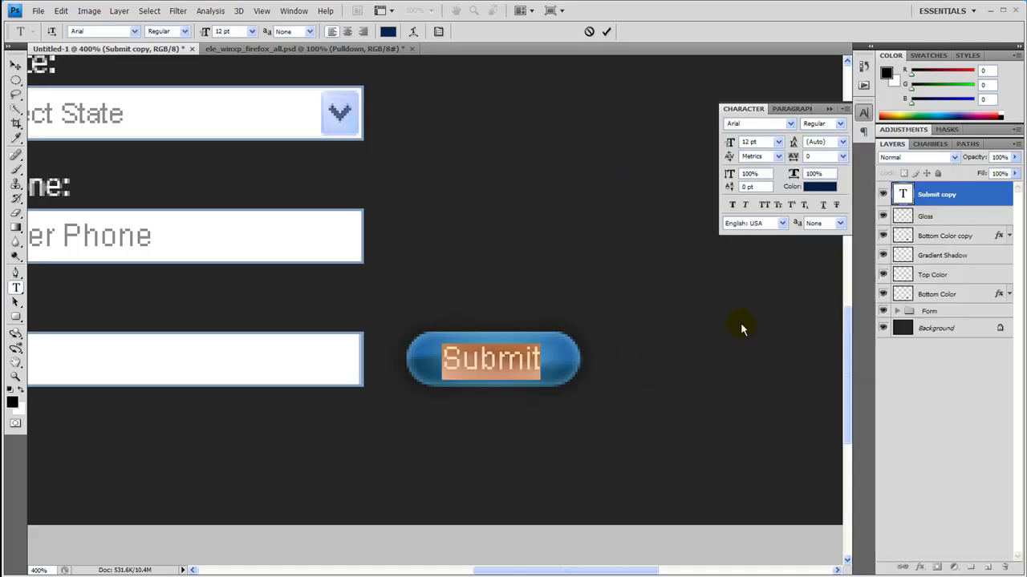
- Add an Outer Glow to the Submit text layer with the light blue colour #beedff
double_click(987, 202)
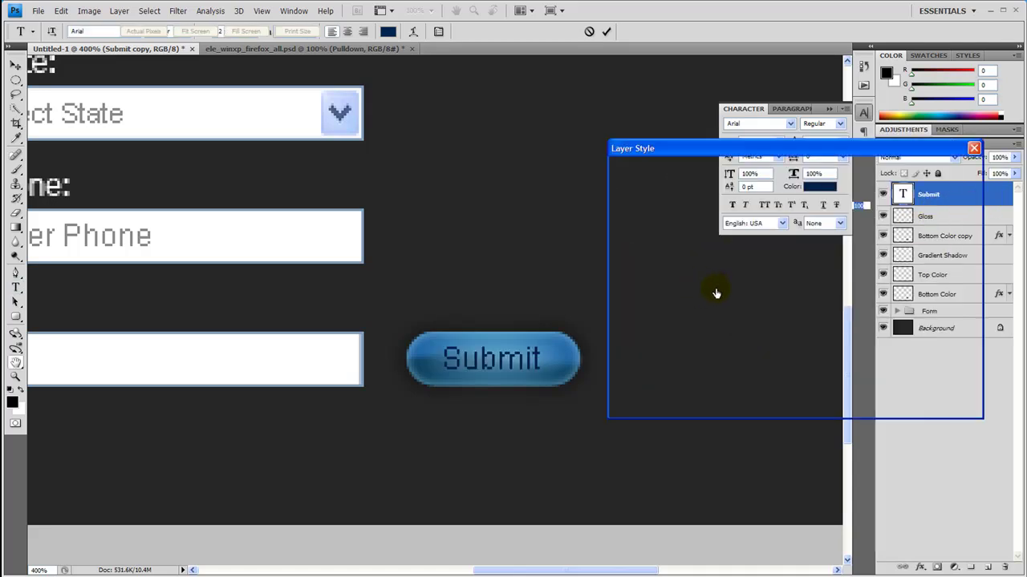
click(754, 233)
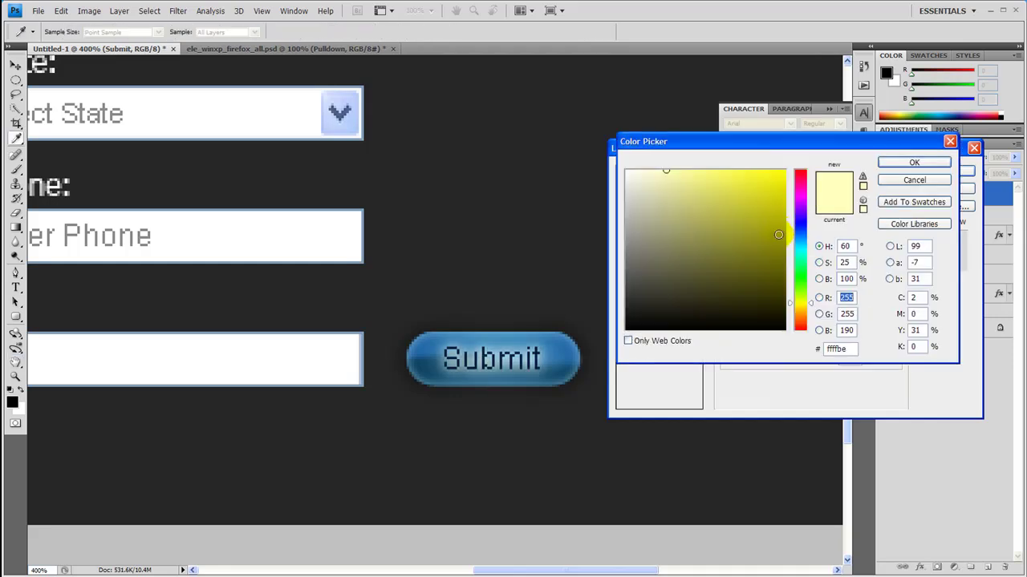
drag(800, 302, 804, 249)
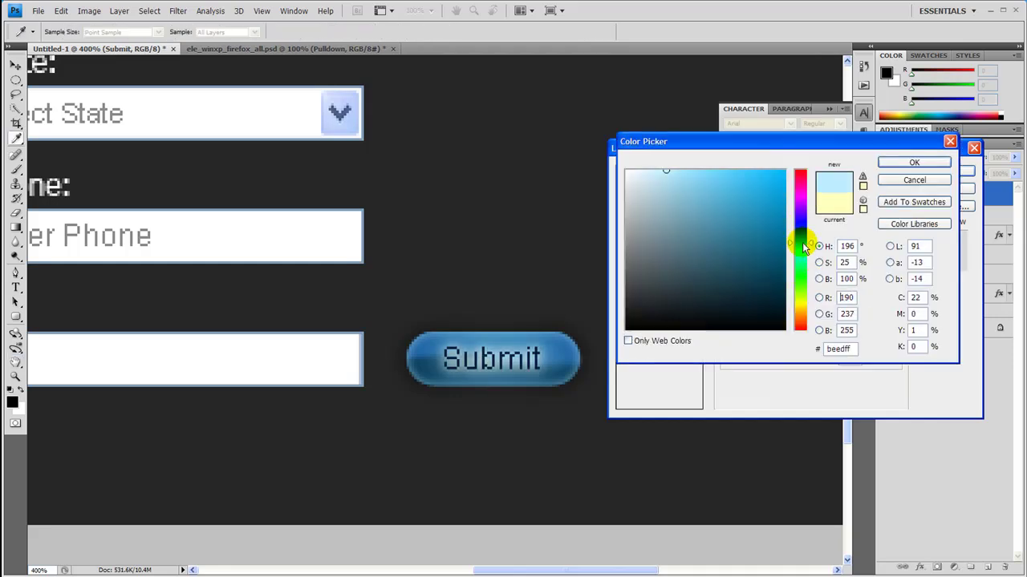
click(914, 163)
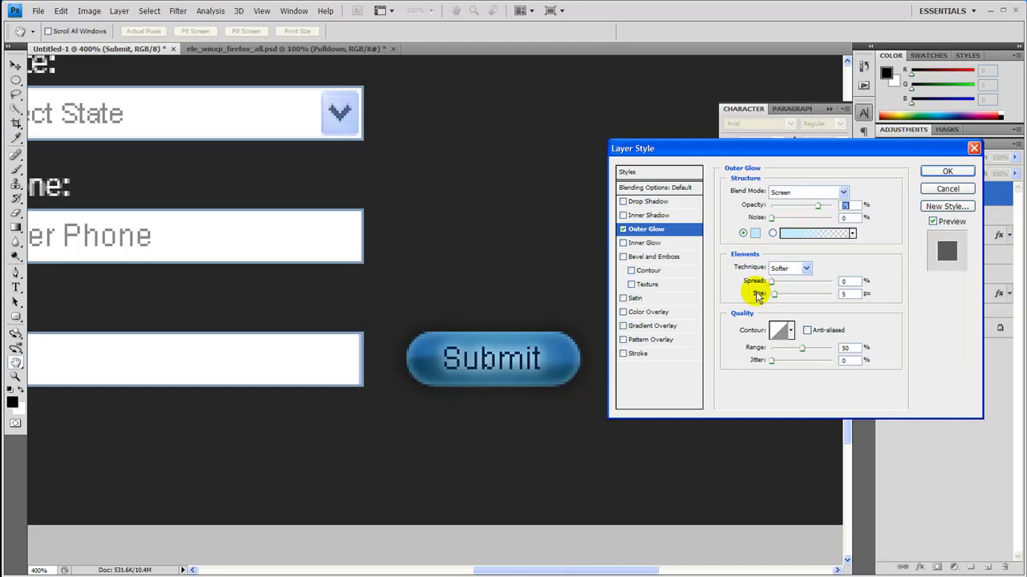
- Lower the text's outer glow opacity to about 22%, reduce its size slightly, and apply the layer style
drag(792, 207, 824, 206)
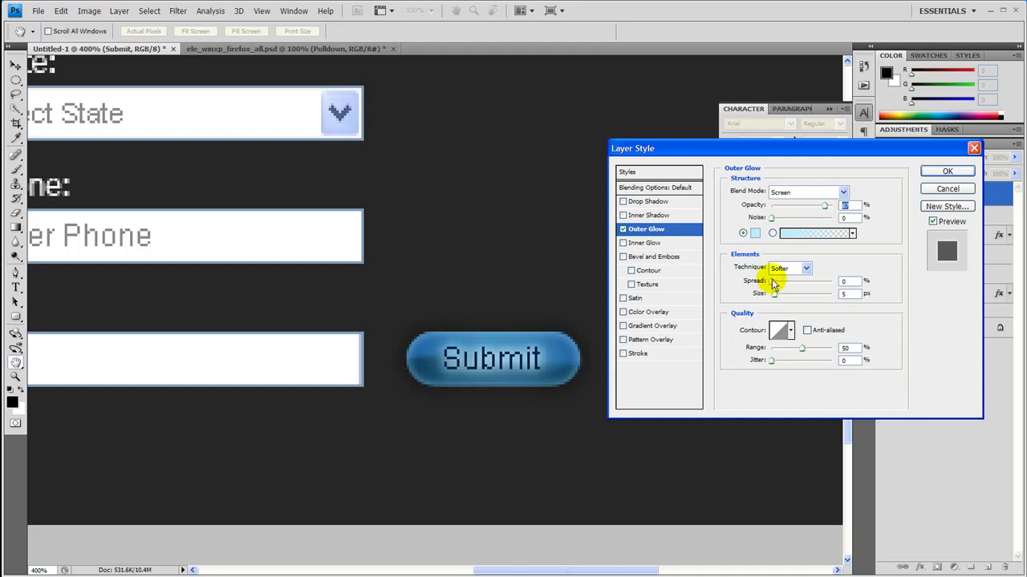
drag(774, 294, 777, 290)
drag(802, 206, 788, 210)
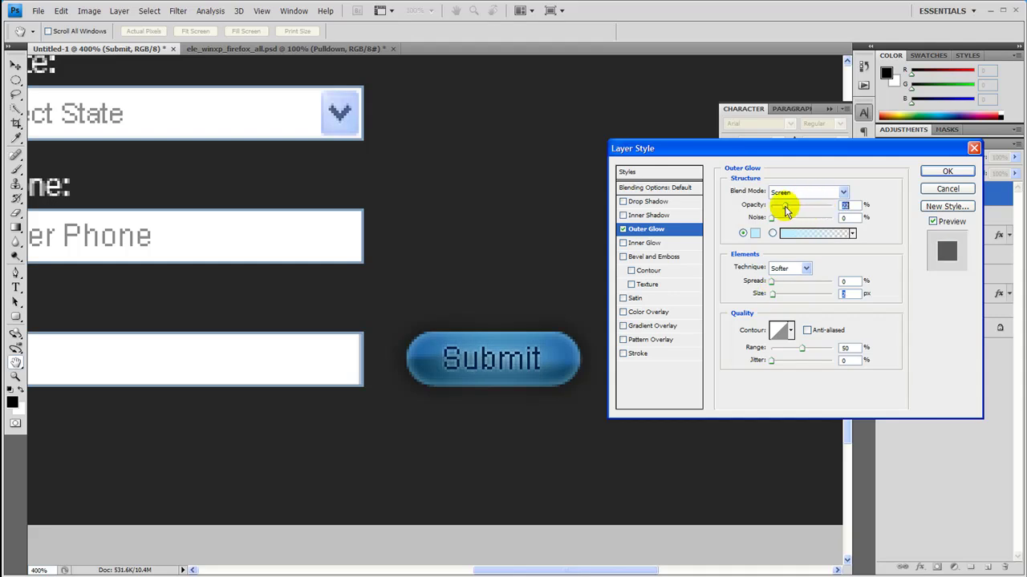
click(948, 170)
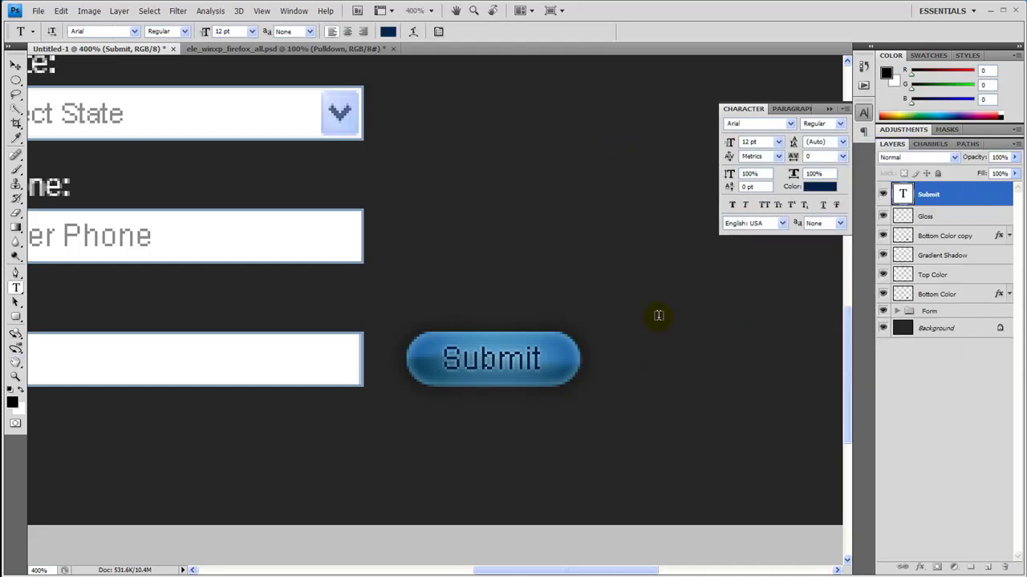
key(ctrl+minus)
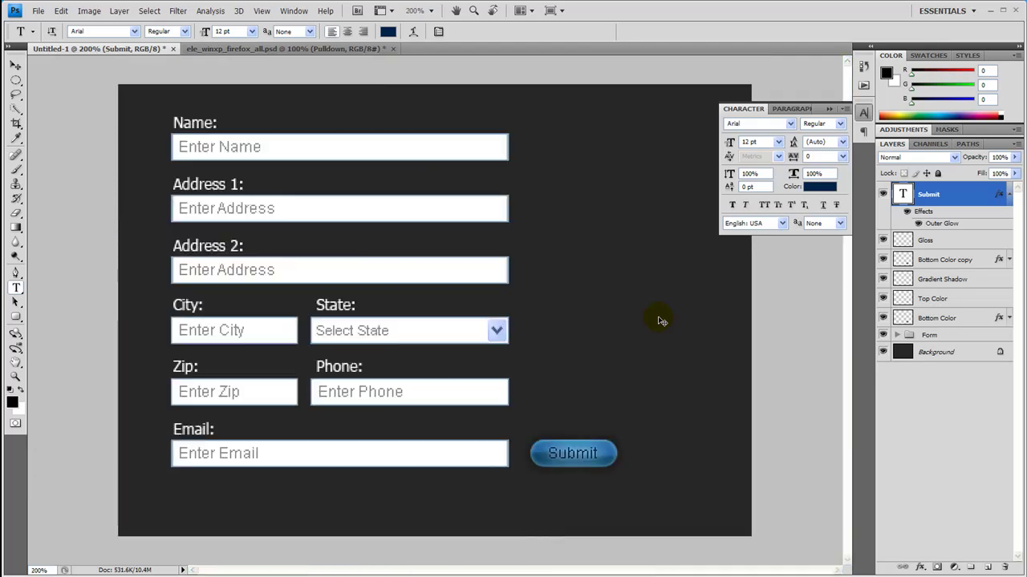